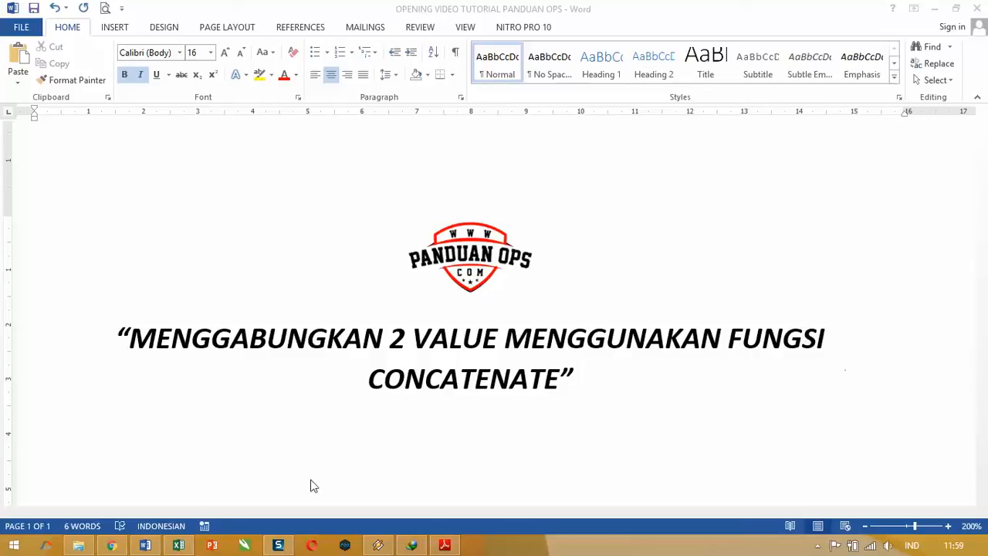
Step: Switch to the Book3 workbook in Excel and add a new worksheet
mouse_move(186, 548)
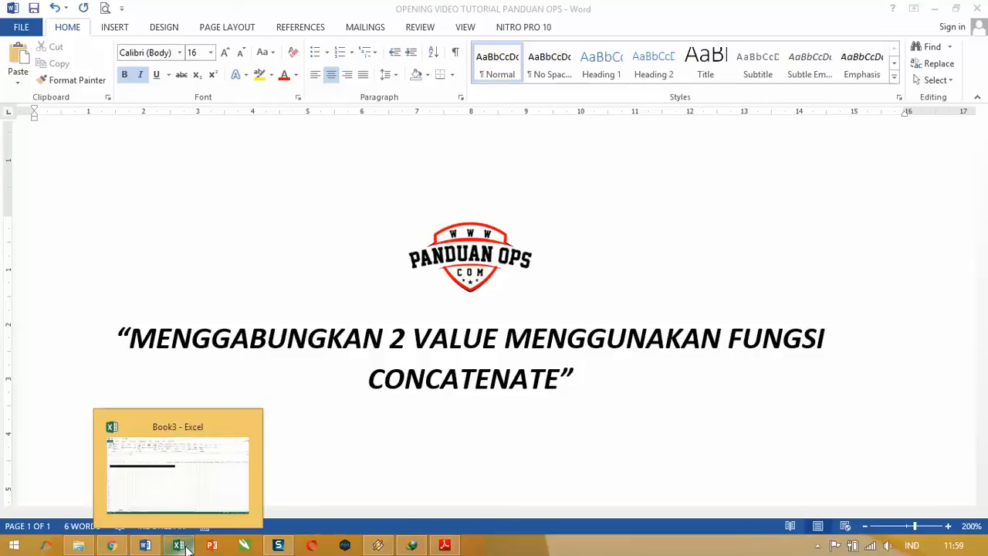
click(186, 500)
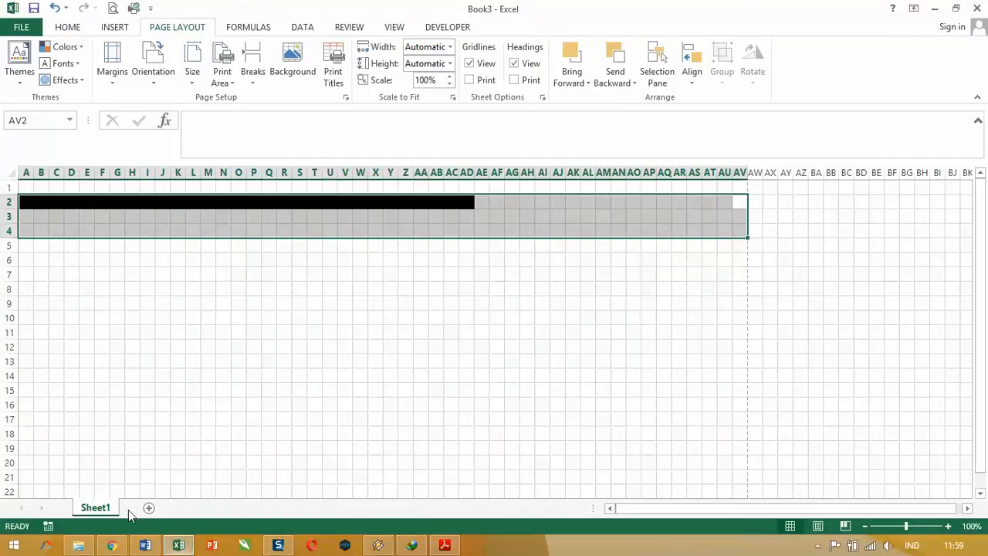
click(149, 506)
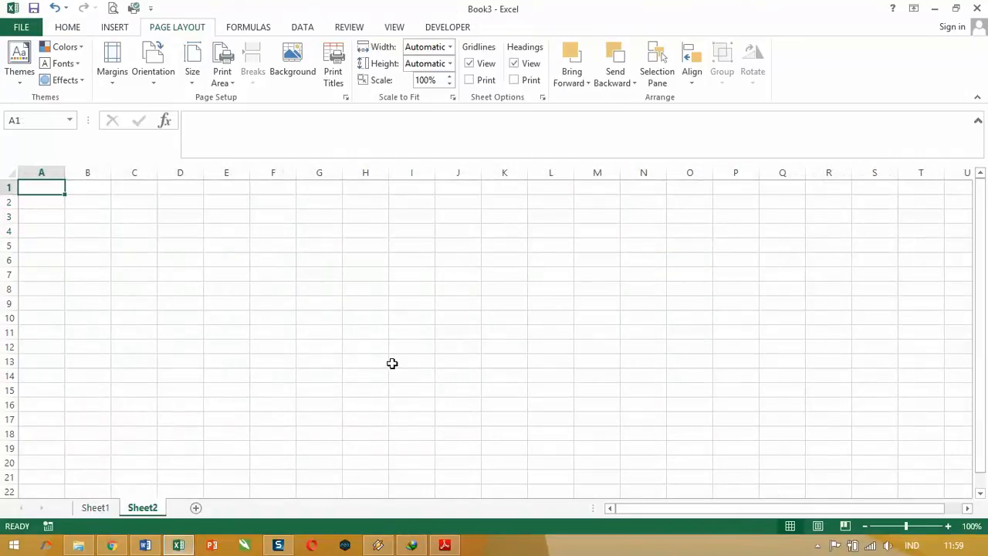
Step: Enter the sample sentence's subject, a person's name, in cell A2 and "PERGI KE PASAR" in cell B2
key(Return)
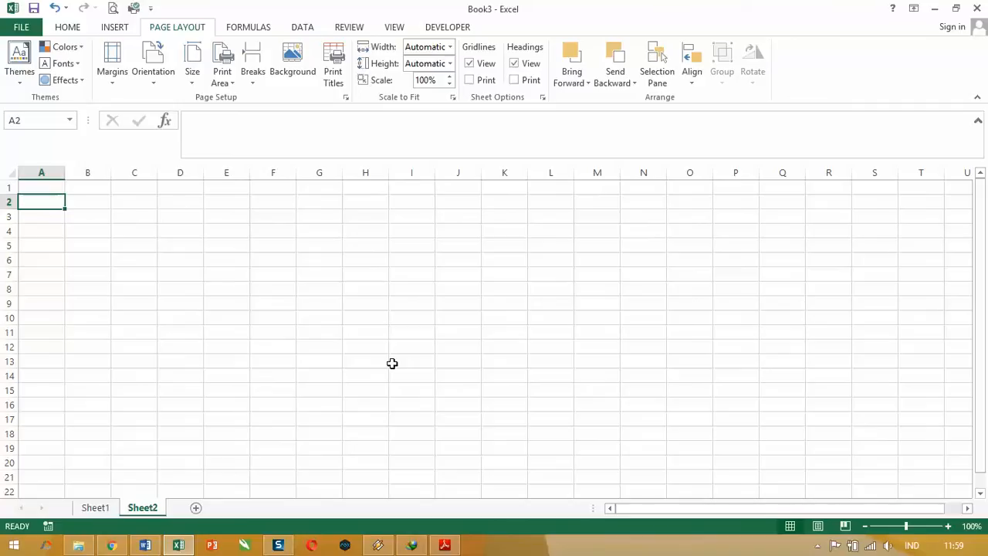
key(F2)
text(IBU)
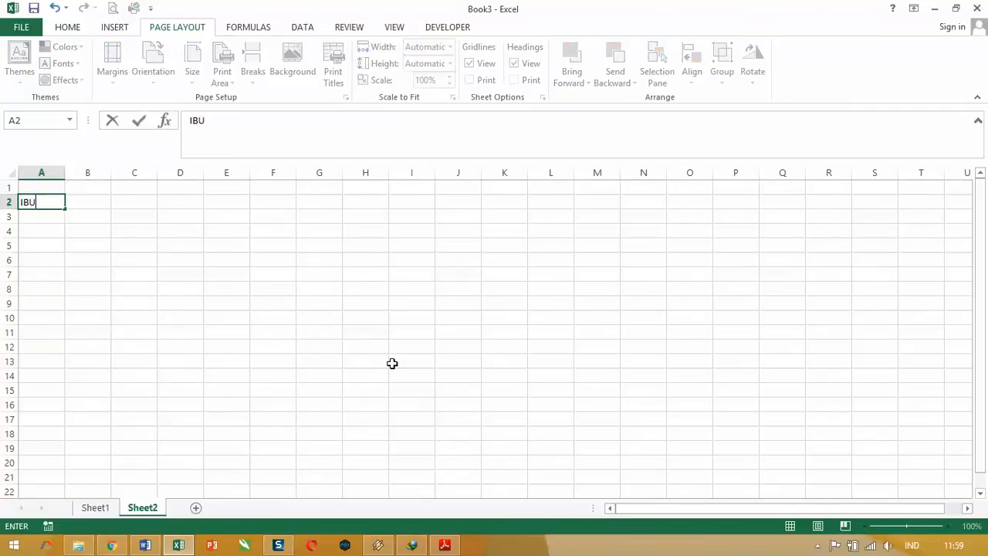
text( BUDI)
key(Tab)
text(PERGI KE)
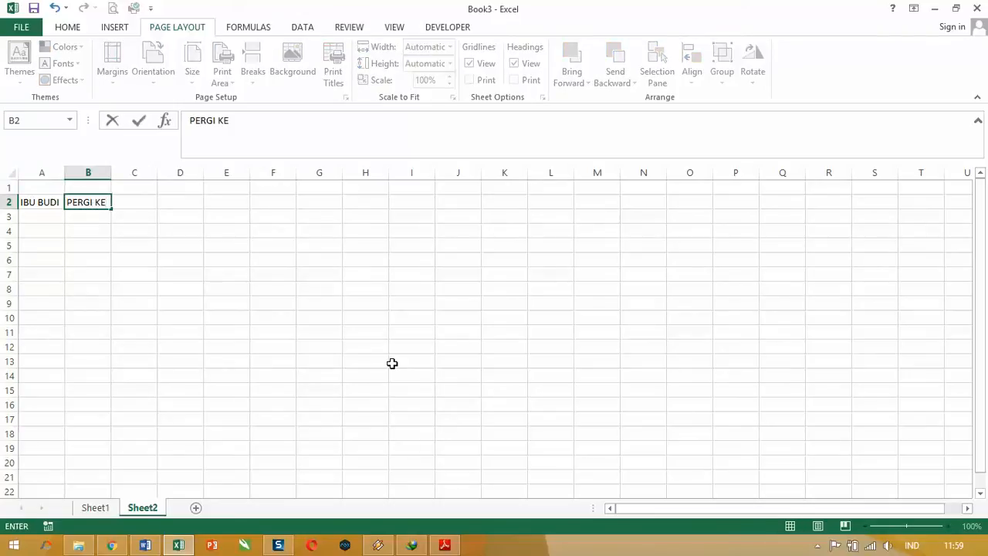
text( PASAR)
key(Return)
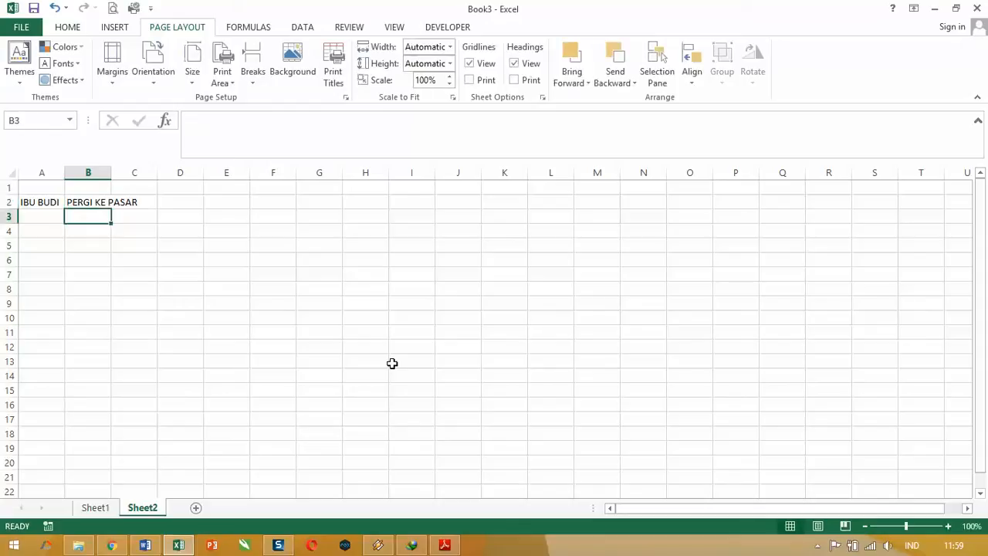
click(48, 203)
click(87, 205)
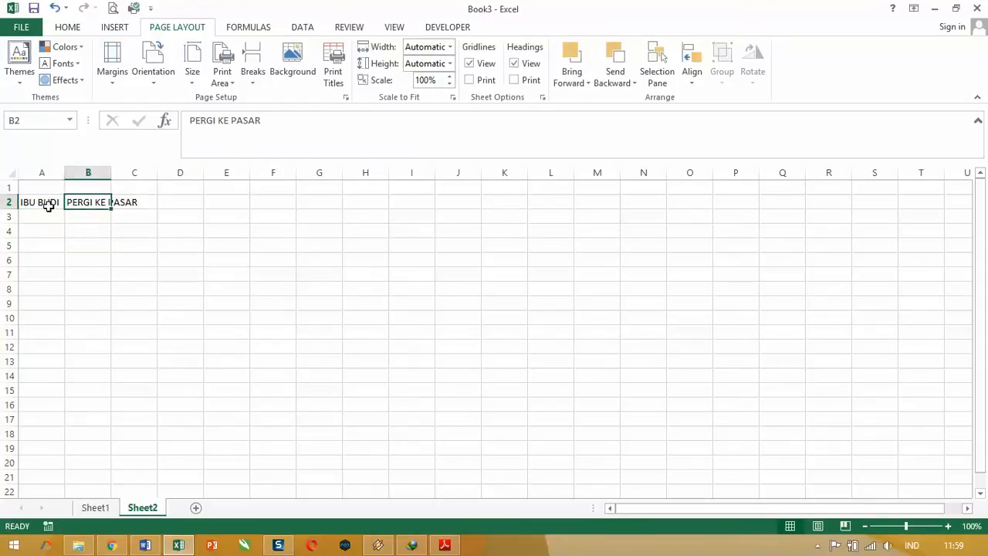
click(48, 203)
click(78, 210)
click(48, 202)
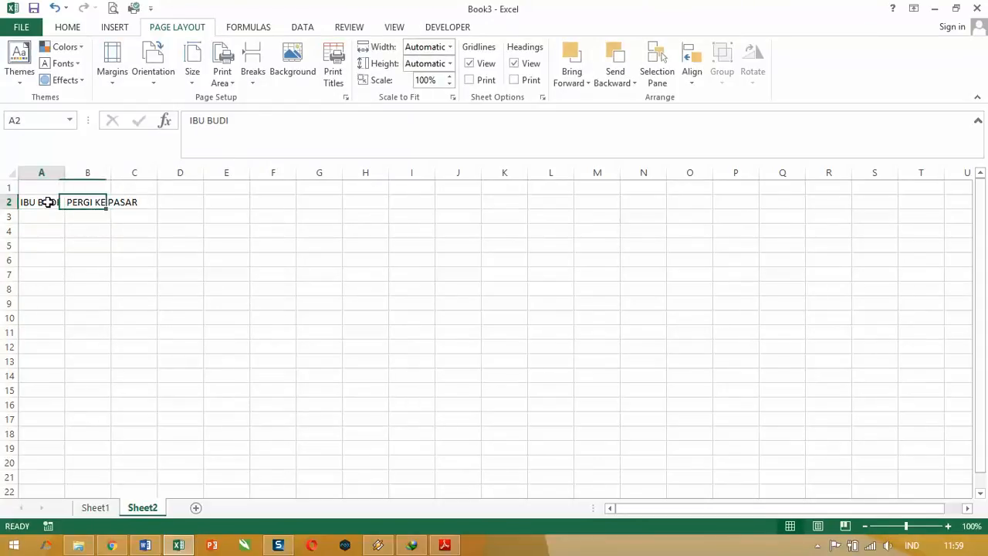
click(93, 204)
click(38, 198)
click(90, 201)
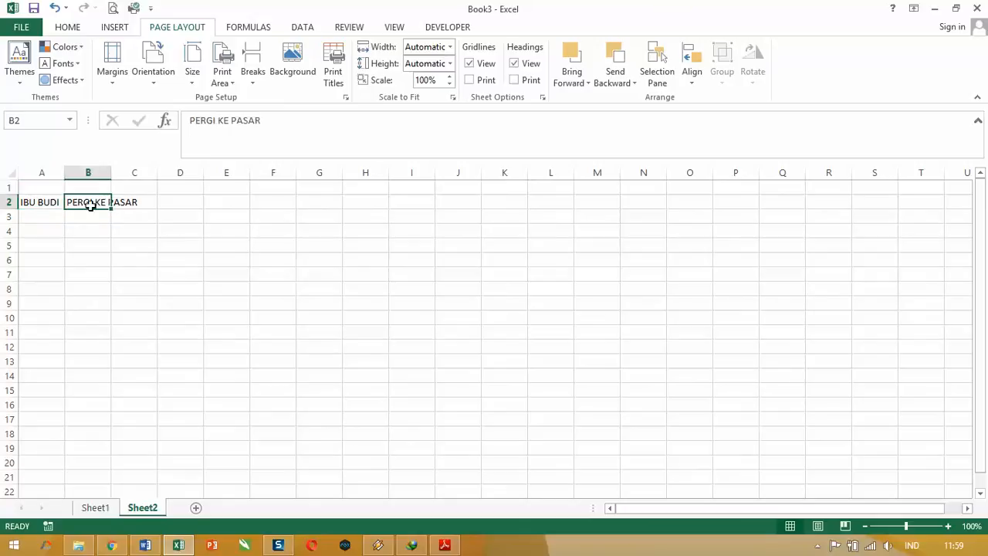
click(52, 202)
click(79, 201)
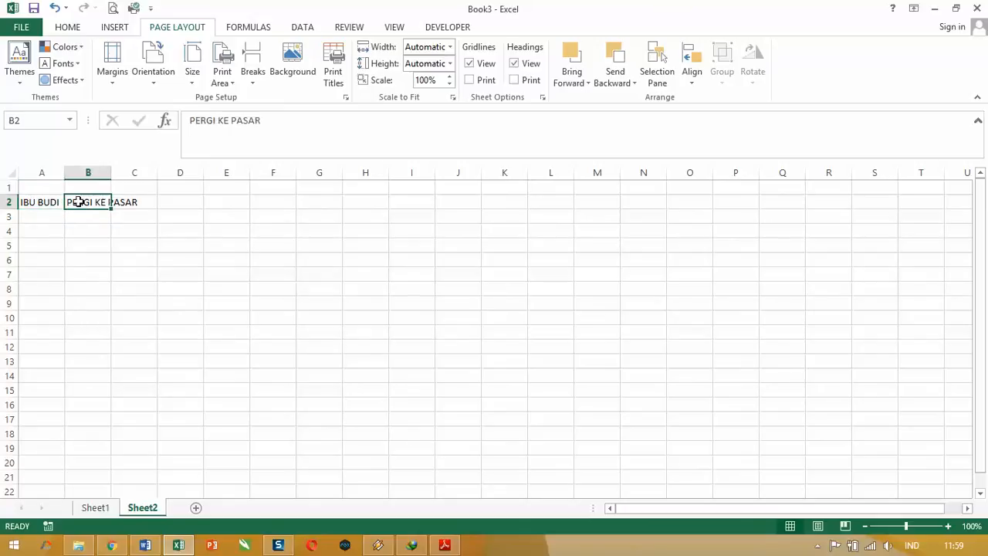
click(37, 200)
click(68, 202)
click(47, 202)
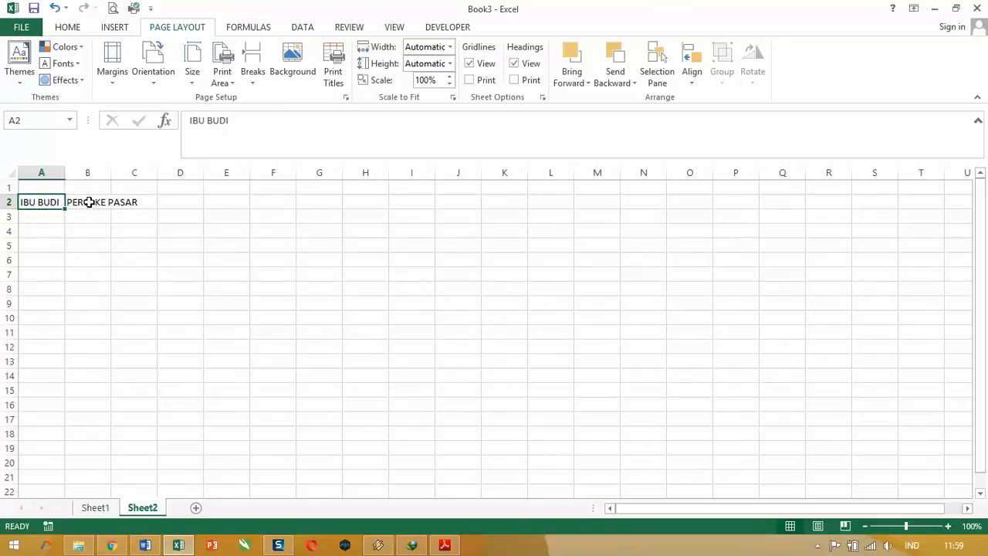
click(88, 200)
click(48, 200)
click(88, 201)
click(43, 199)
click(75, 202)
click(46, 202)
click(85, 203)
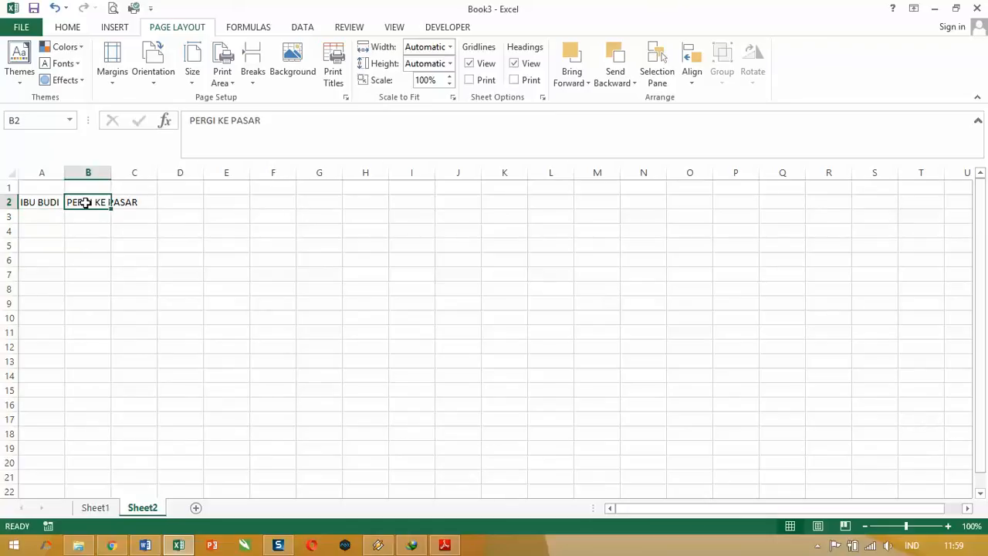
click(46, 202)
click(85, 203)
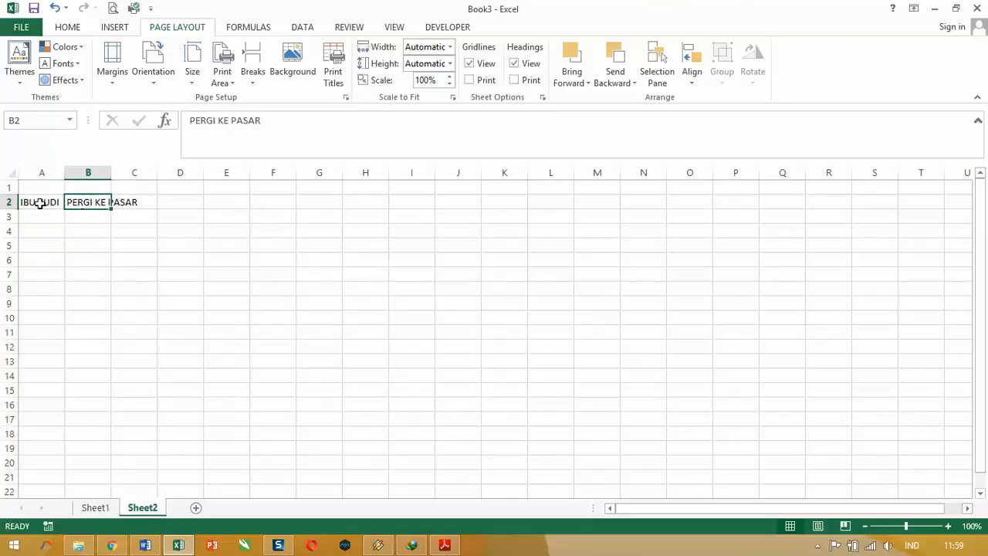
Step: Auto-fit the widths of columns A and B to their contents
double_click(65, 172)
drag(108, 173, 106, 175)
double_click(107, 174)
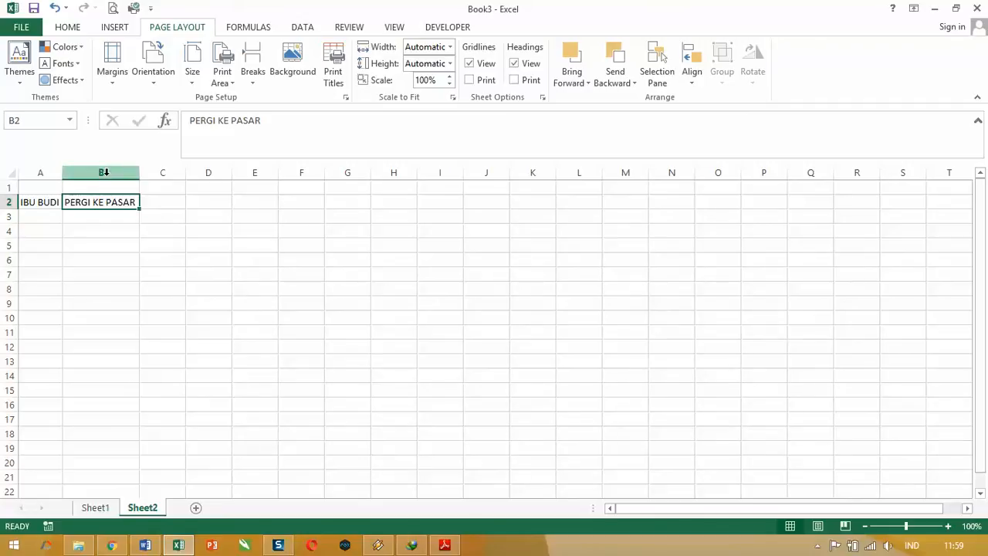
click(205, 319)
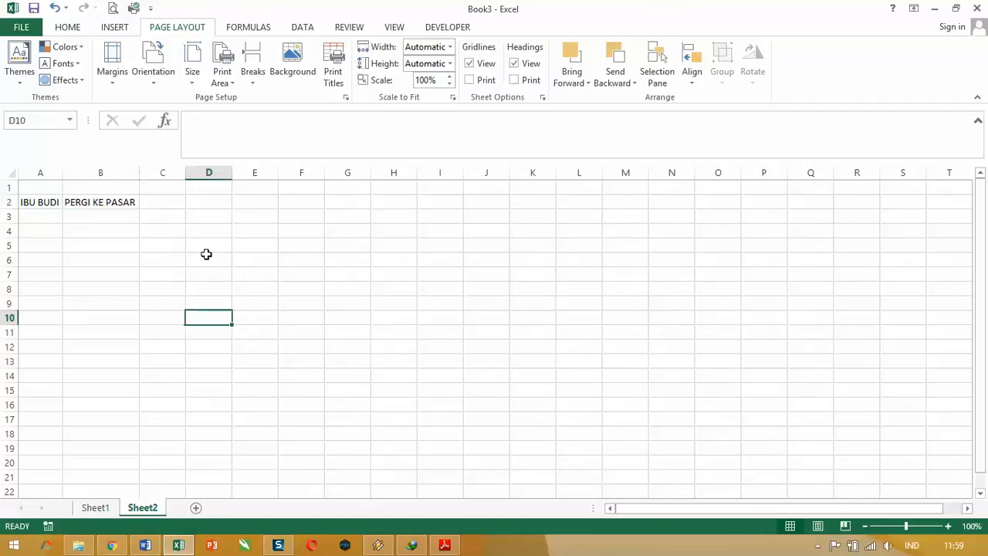
Step: Enter the heading "HASIL" in cell D1
click(219, 205)
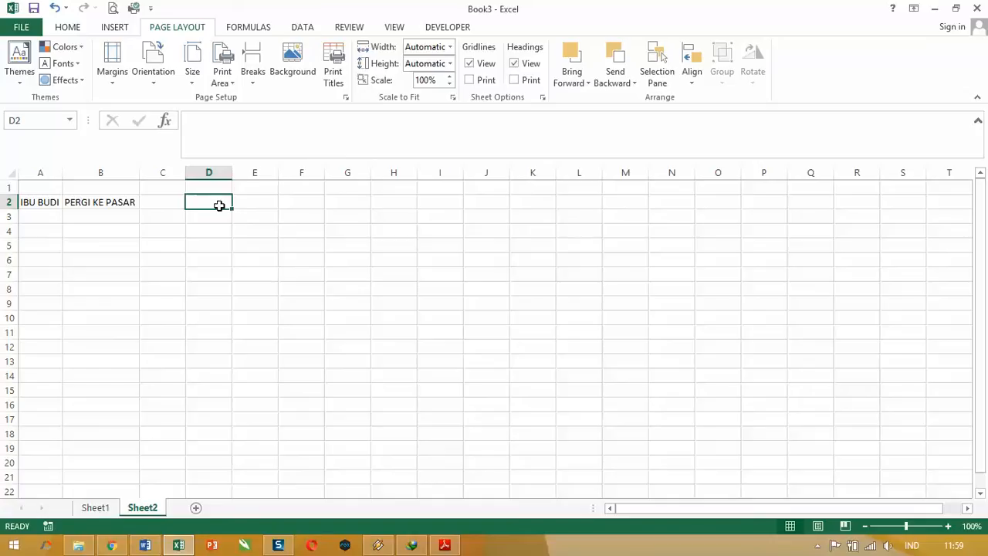
click(208, 186)
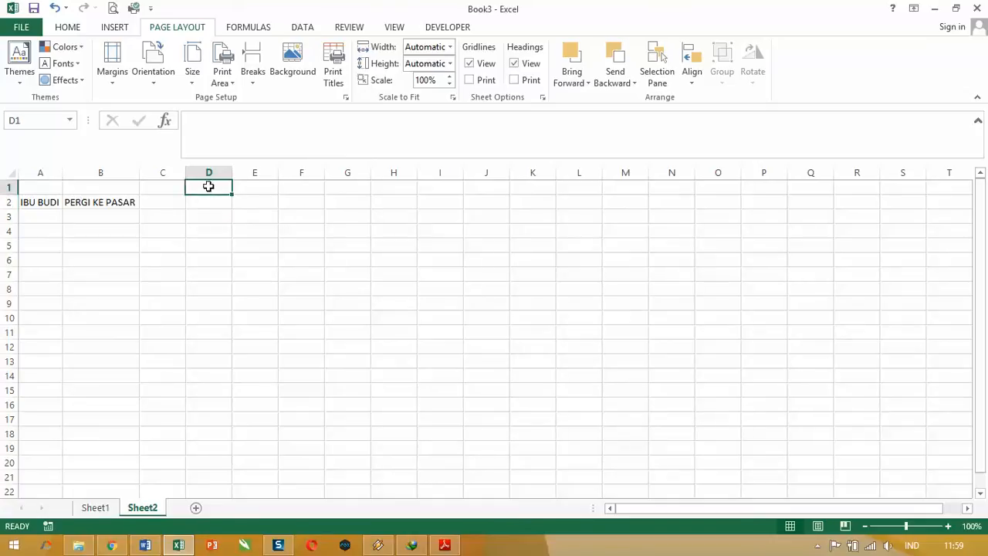
text(HASIL)
key(Return)
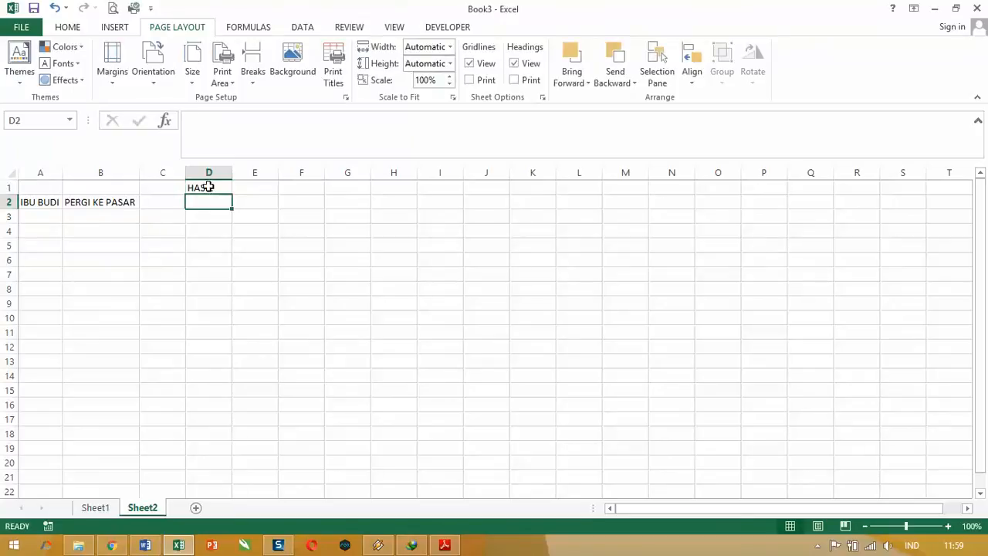
Step: Join the texts of A2 and B2 in cell D2 with the formula =CONCATENATE(A2;B2)
text(=)
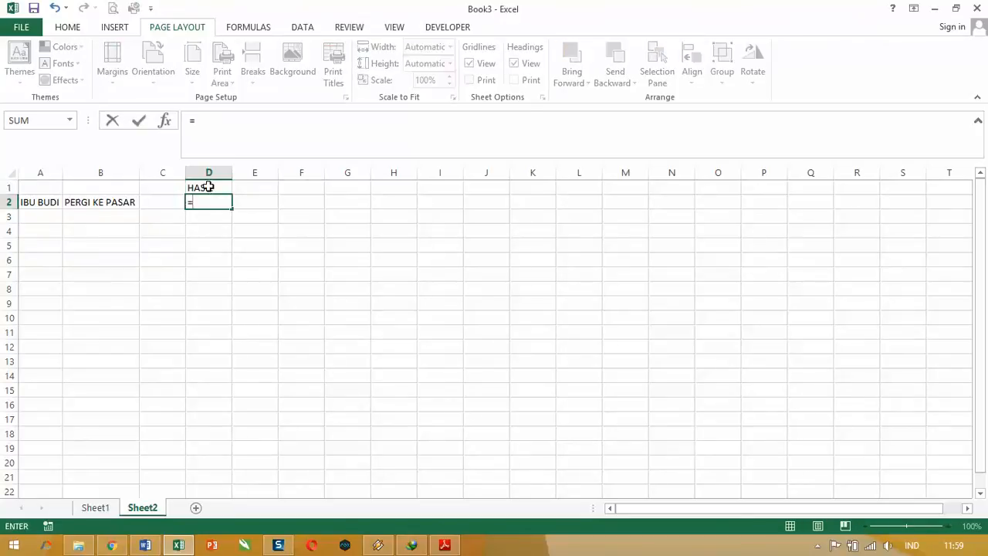
text(CON)
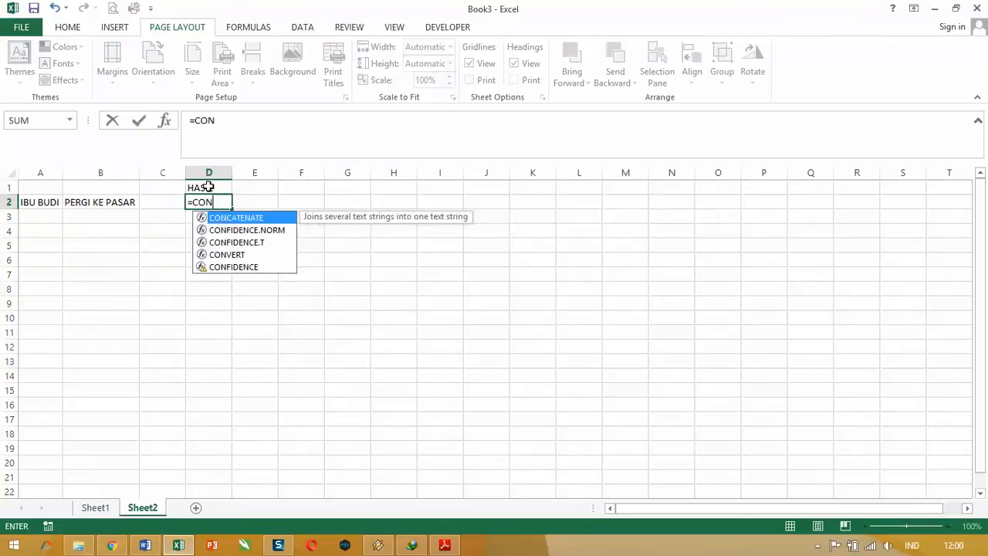
key(Tab)
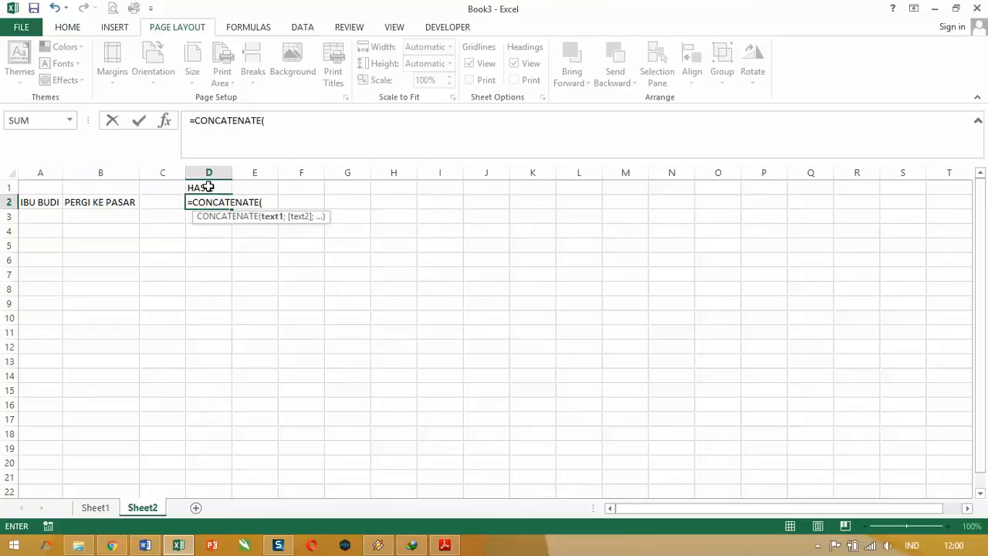
click(29, 201)
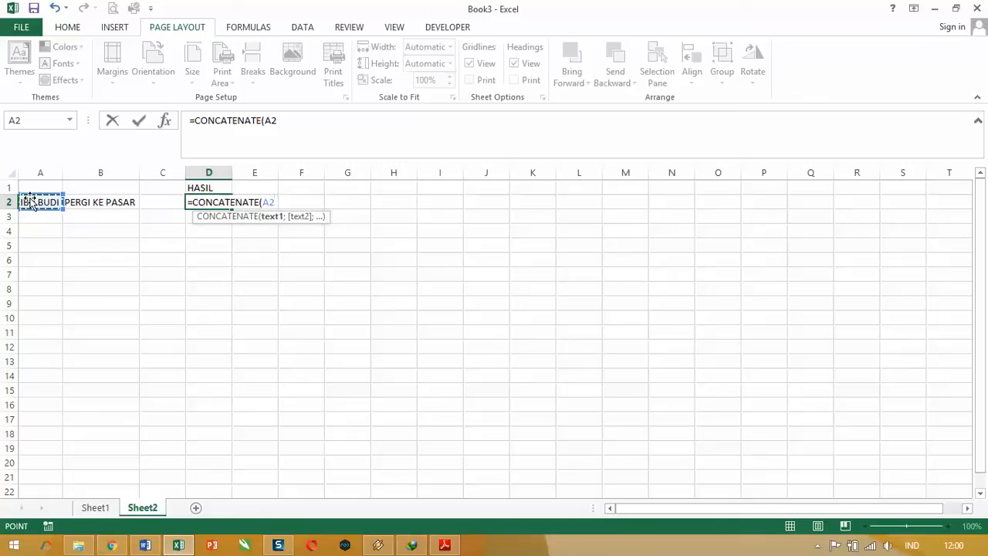
text(;)
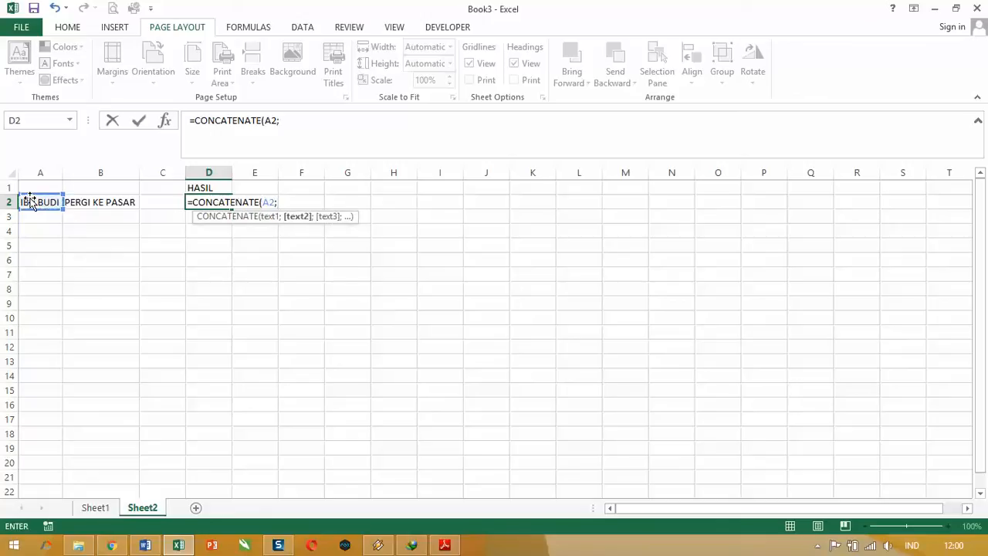
click(78, 201)
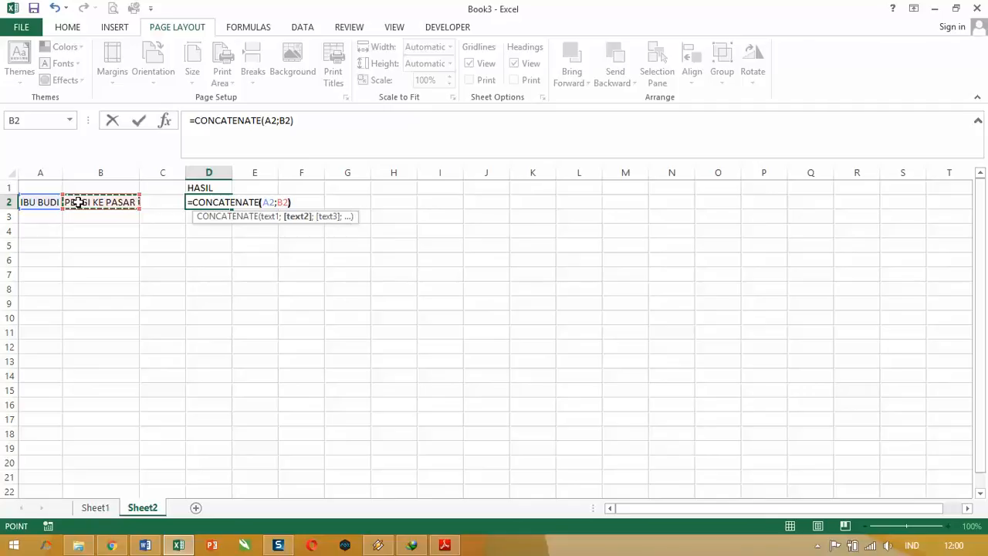
text())
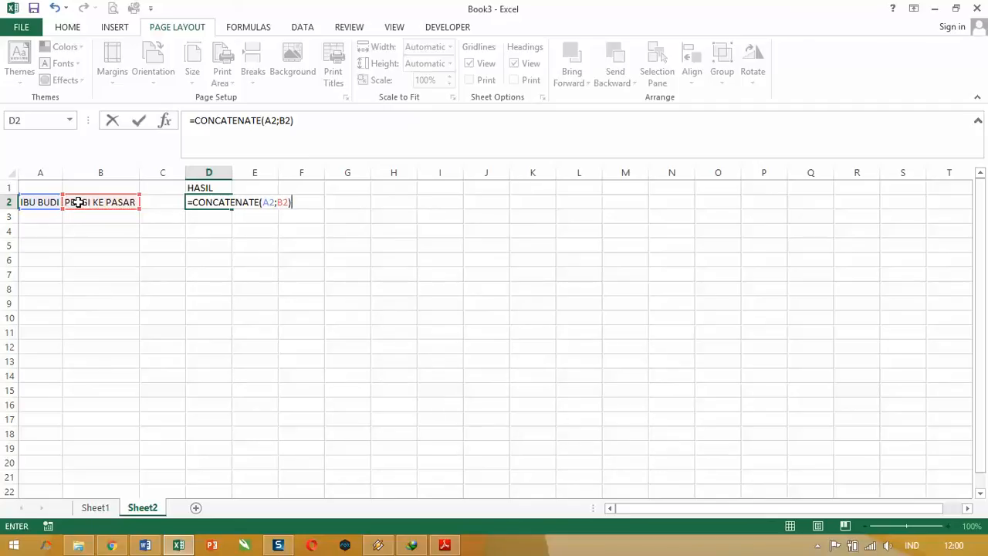
key(Return)
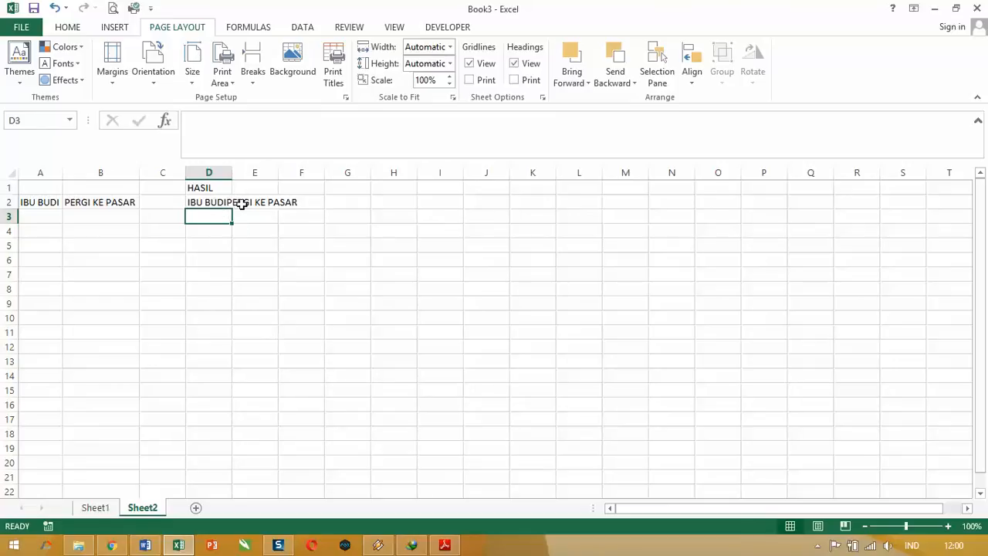
click(208, 317)
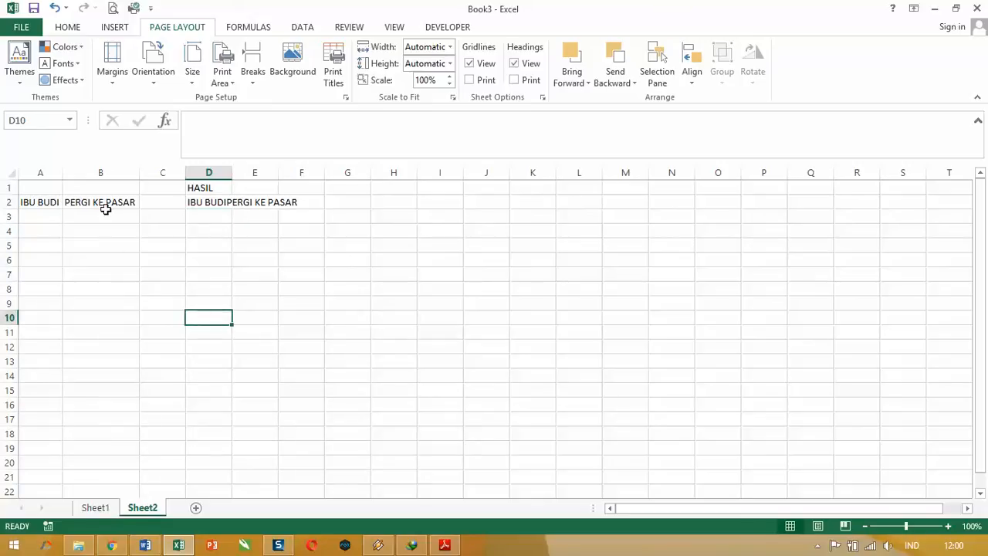
Step: Add a trailing space to the text in cell A2 to separate the two joined texts
click(45, 202)
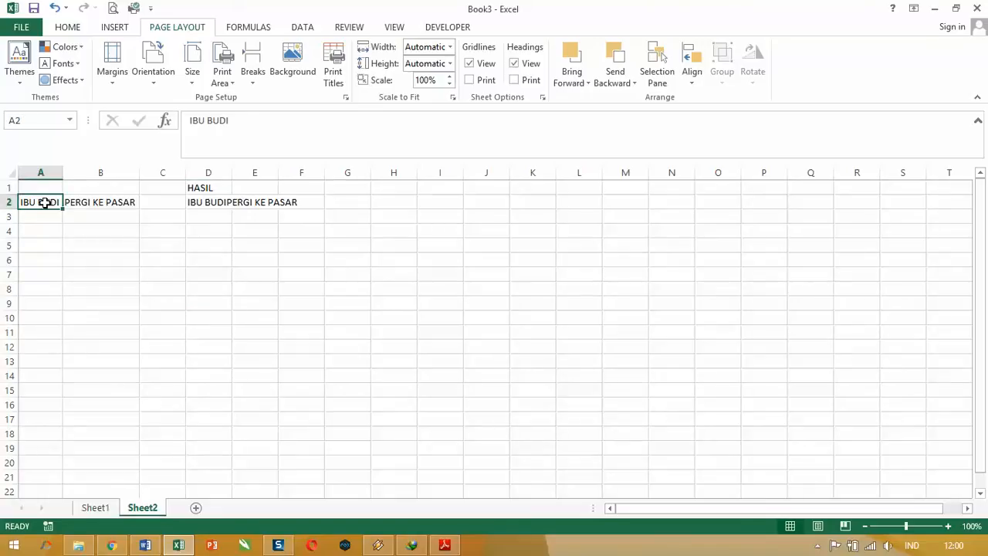
double_click(44, 202)
key(Return)
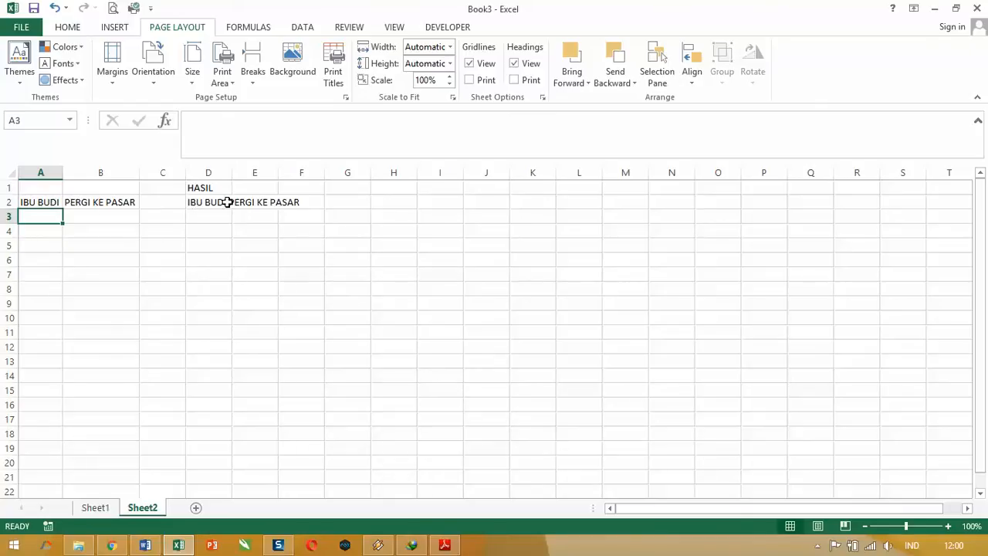
click(279, 391)
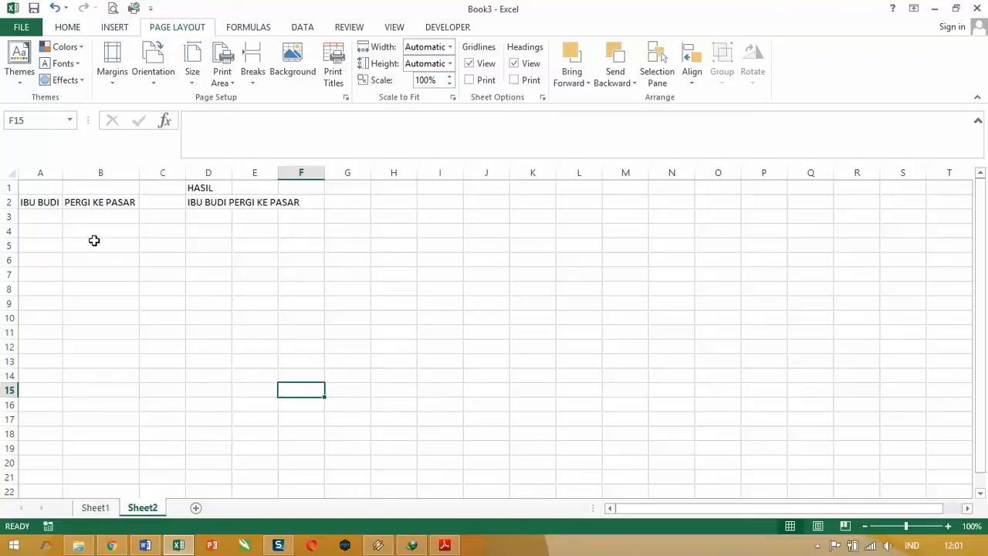
Step: Show the date 03/05/2016 as day name, day, month and year in A3 with =TEXT("03/05/2016";"DDDD, DD MMMM YYYY")
click(54, 214)
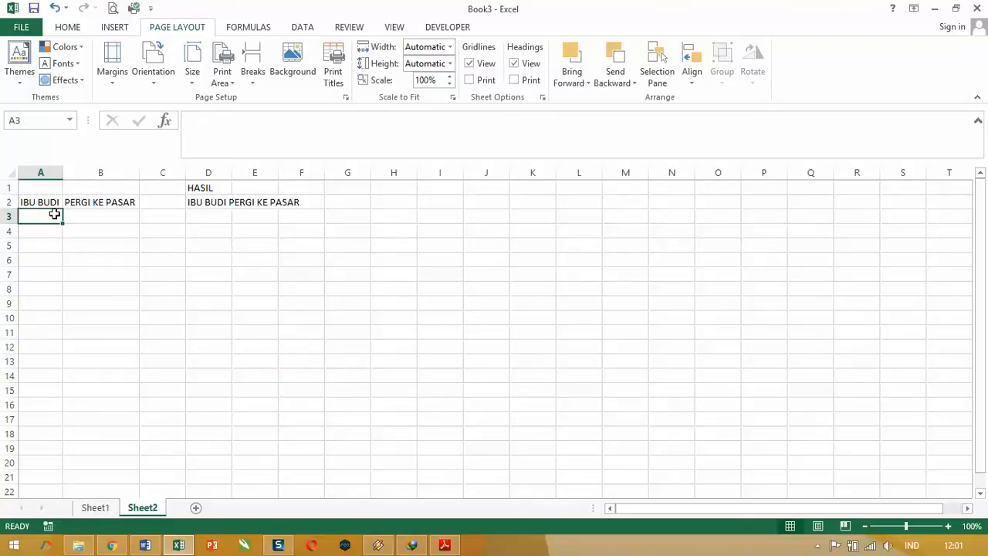
text(=)
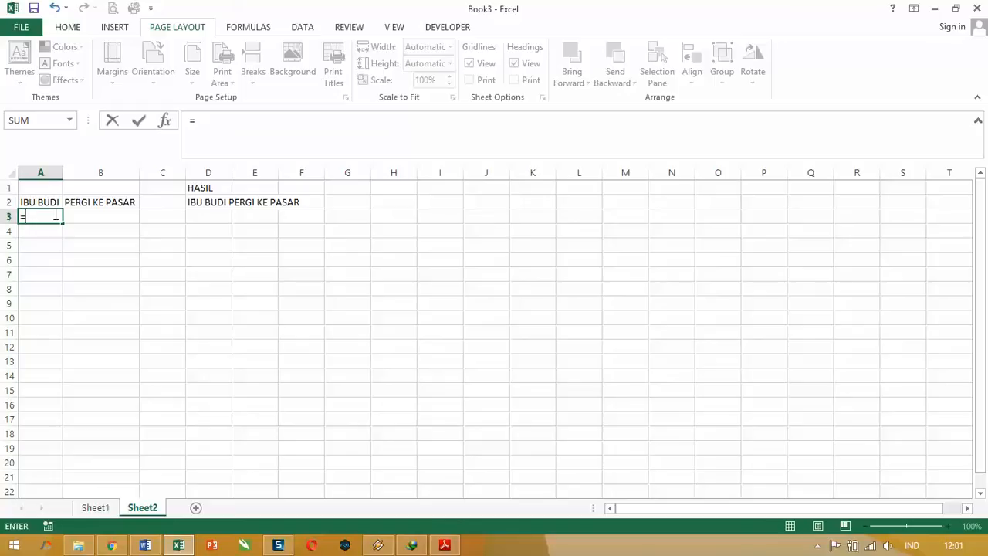
text(TEX)
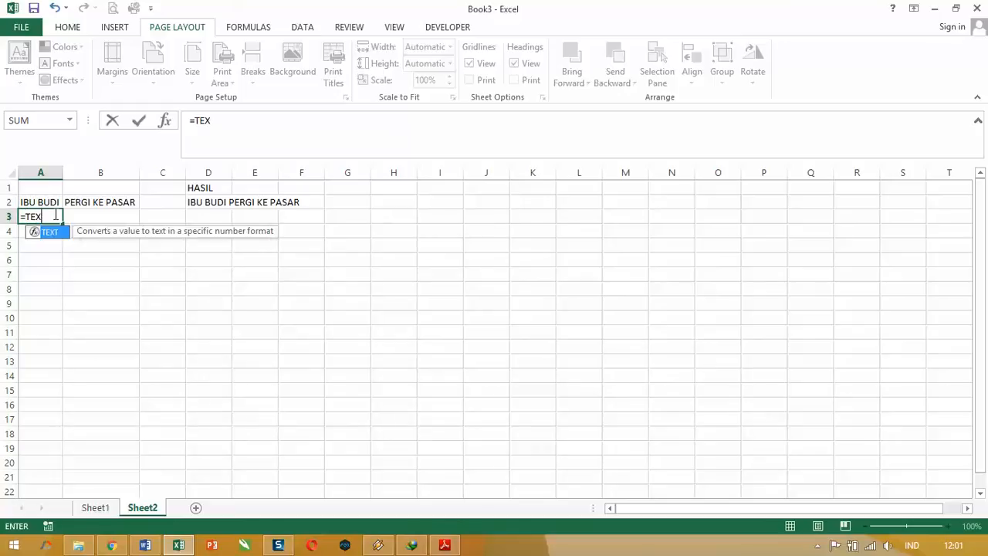
text(T()
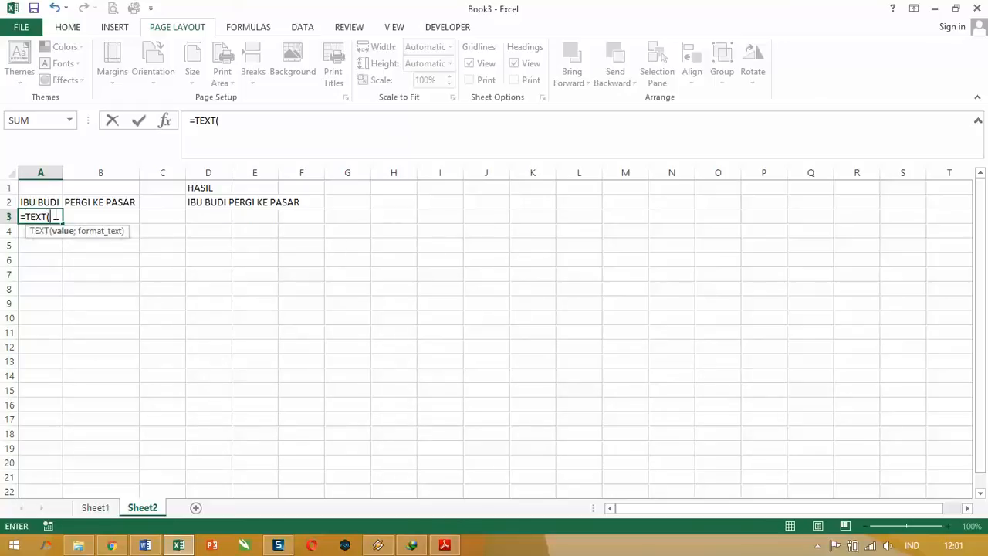
text("03/05/2016)
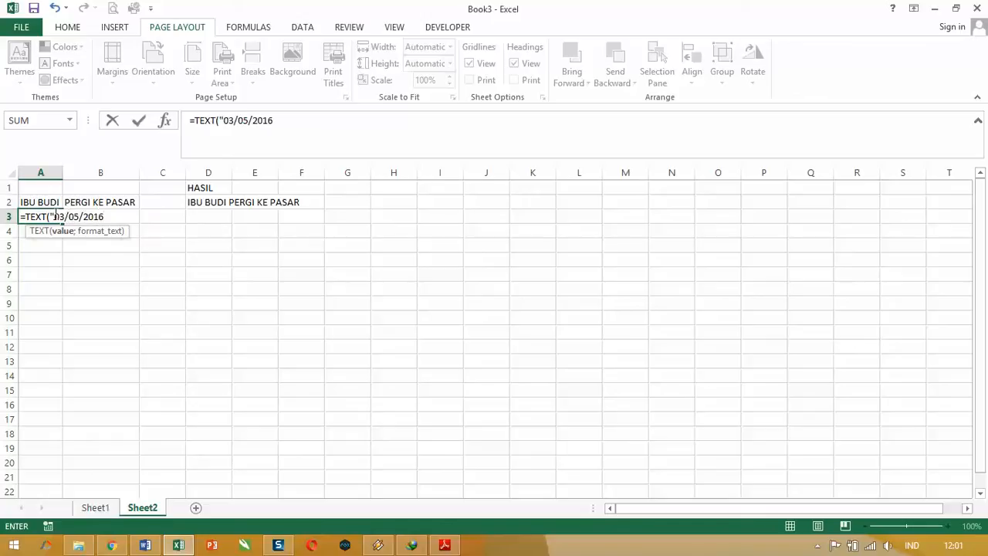
text(";)
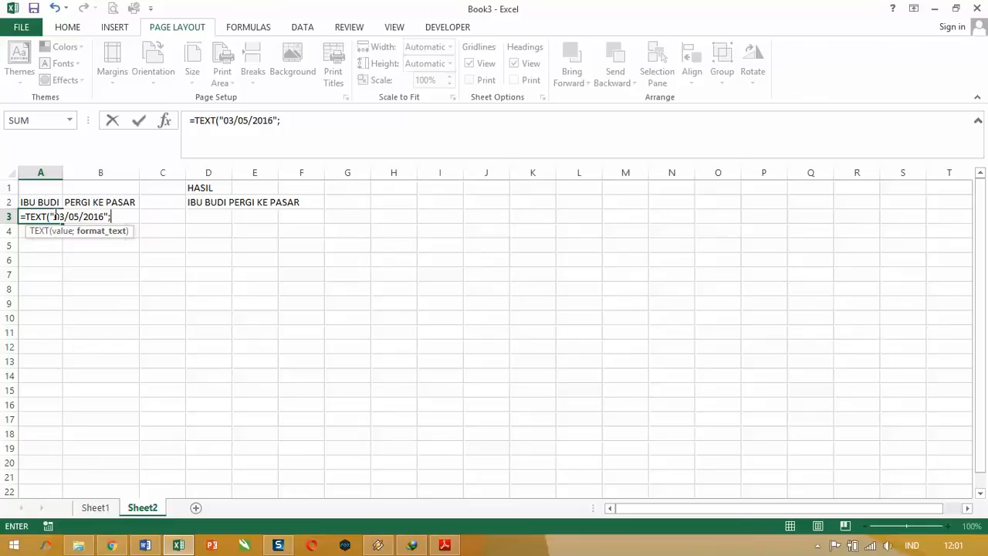
text("DDDD, DD MMMM)
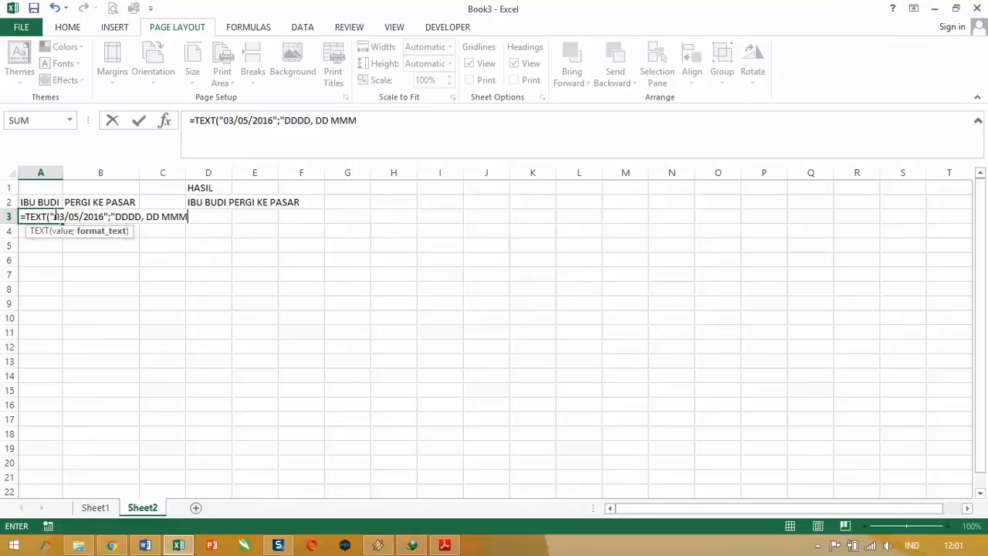
text( YYYY"))
key(Return)
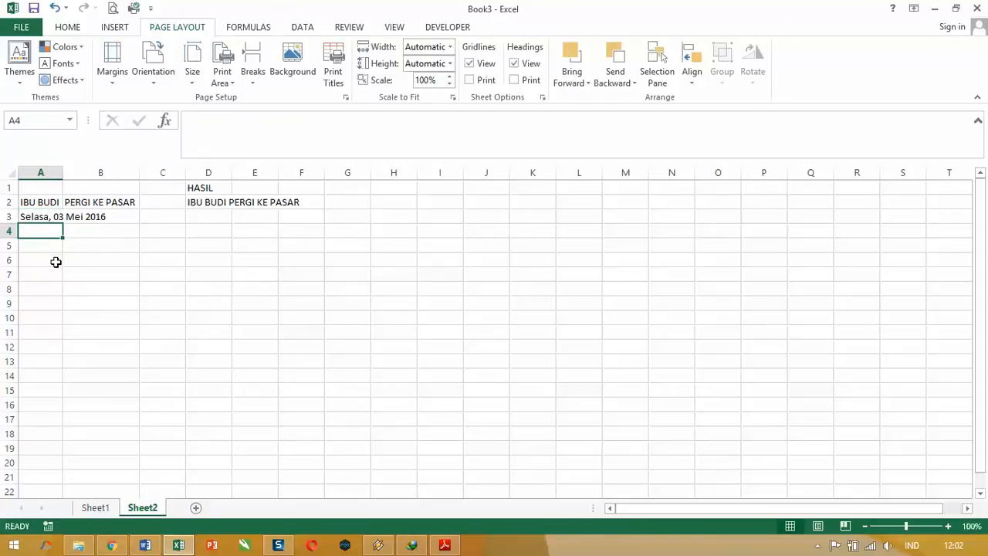
Step: Enter the text "ADALAH HARI ISTIMEWA UNTUK" followed by the person's name and a full stop in cell B3
click(132, 219)
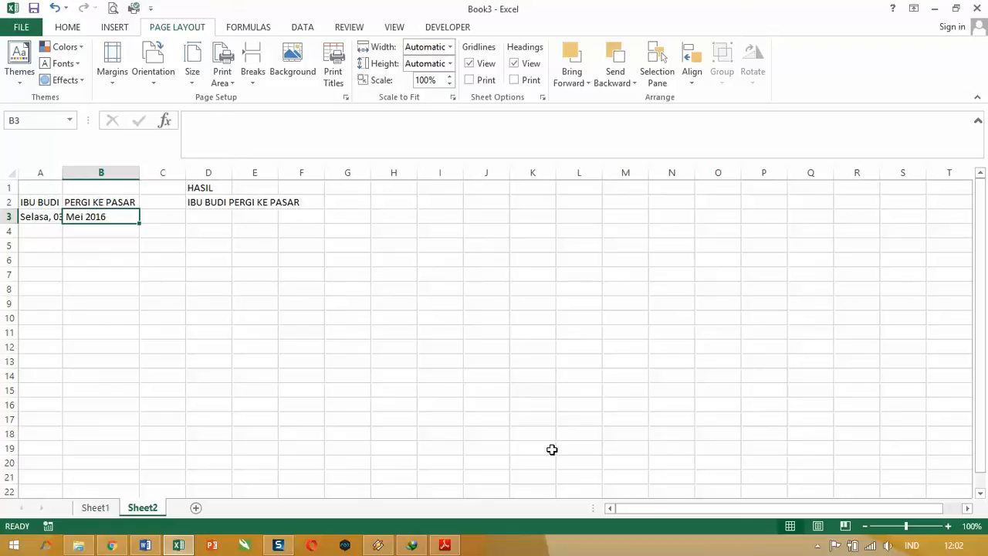
text(AD)
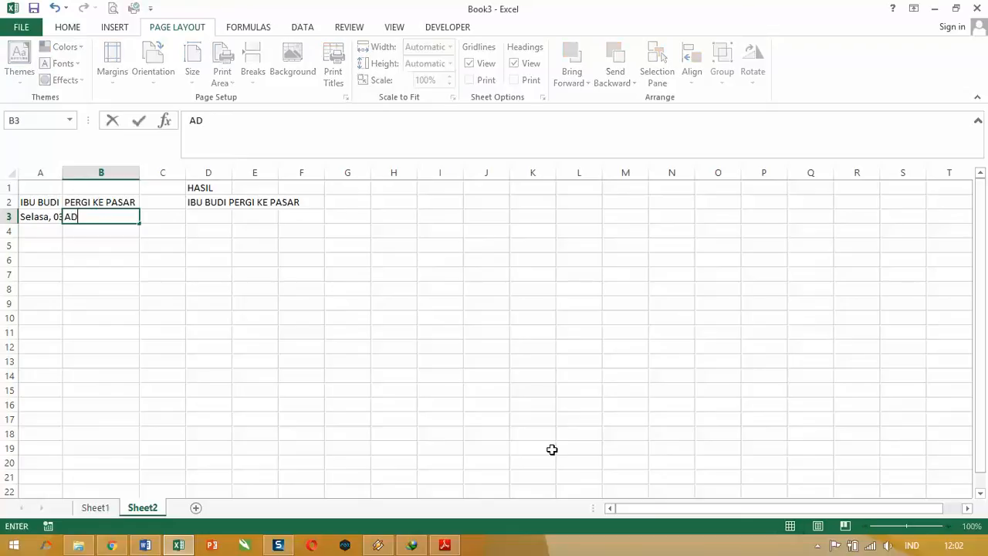
text(ALAH HARI ISTIM)
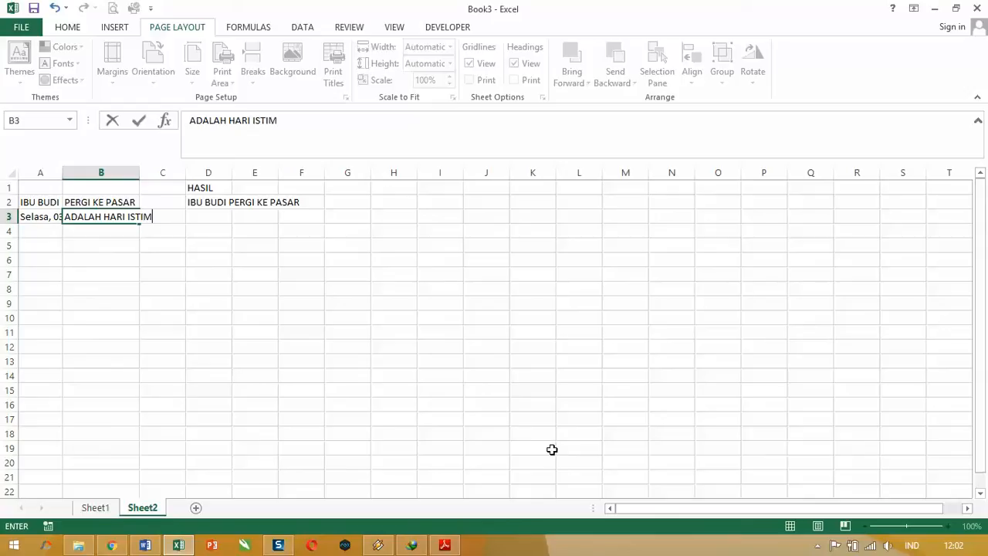
text(EWA UNTUK)
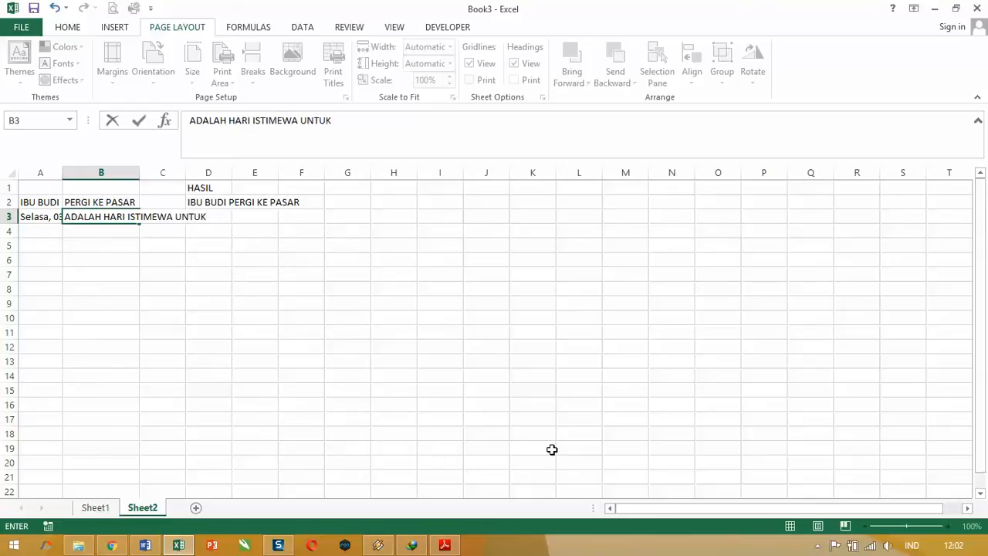
text( OJAN.)
Step: Auto-fit the widths of columns A and B to their longer row 3 contents
click(60, 174)
double_click(62, 173)
click(204, 218)
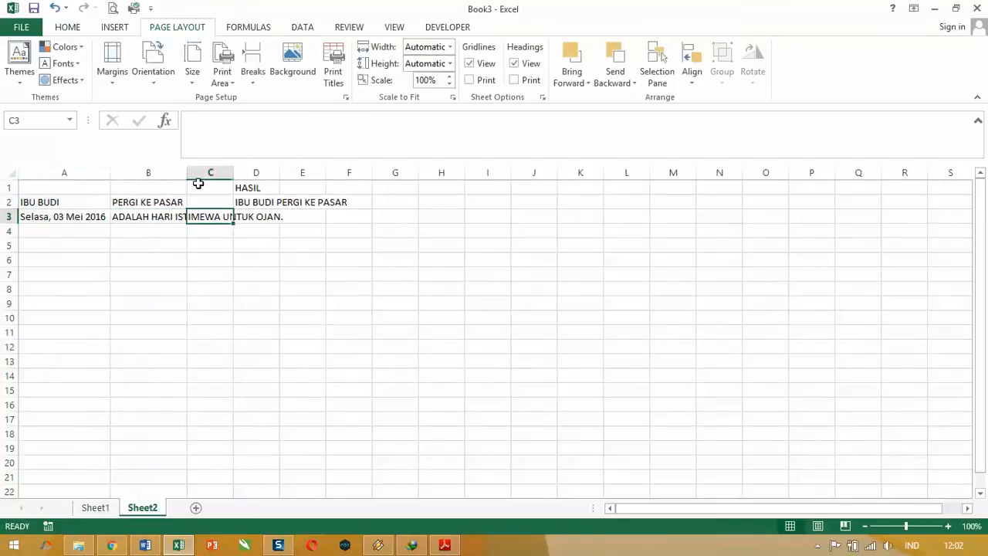
double_click(187, 173)
click(420, 323)
click(371, 219)
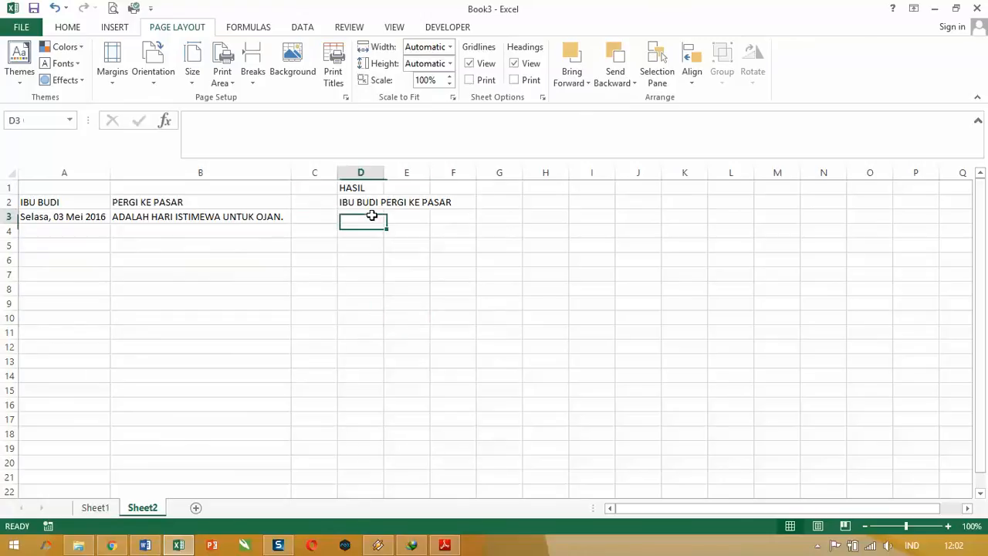
Step: Examine the date formula in A3 and the plain text in B3 without changing either cell
click(51, 216)
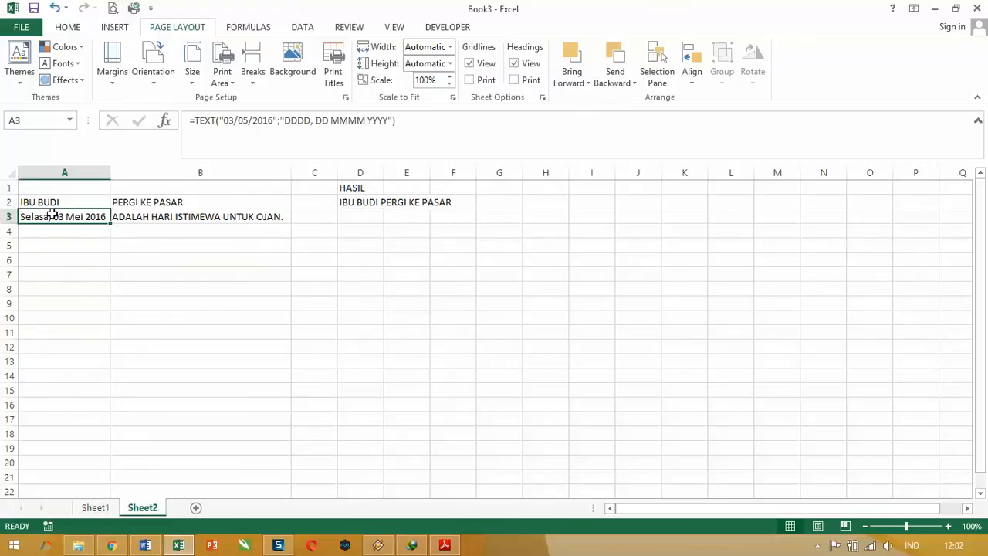
click(414, 119)
drag(413, 120, 185, 116)
click(424, 128)
drag(411, 121, 168, 126)
key(Escape)
click(234, 216)
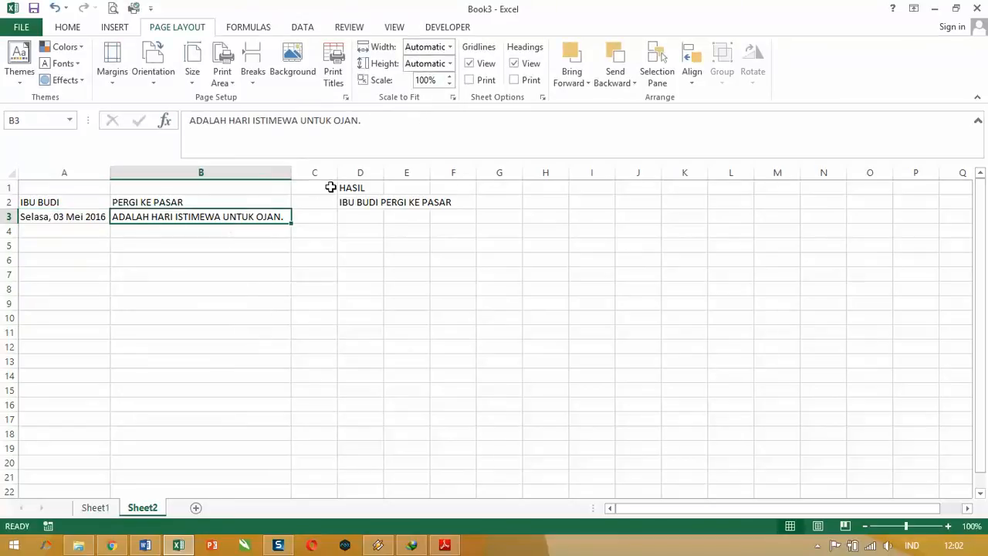
click(188, 120)
drag(189, 119, 415, 126)
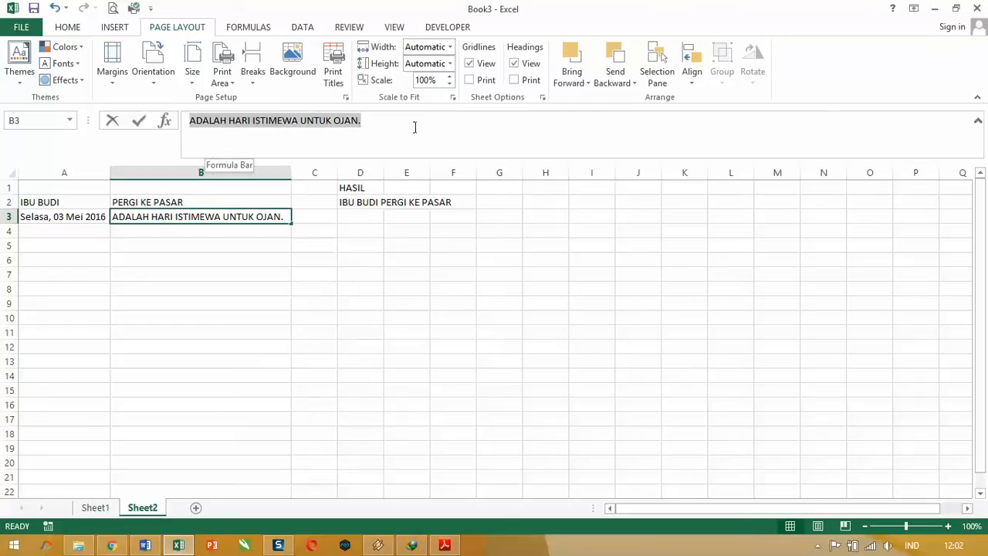
key(Home)
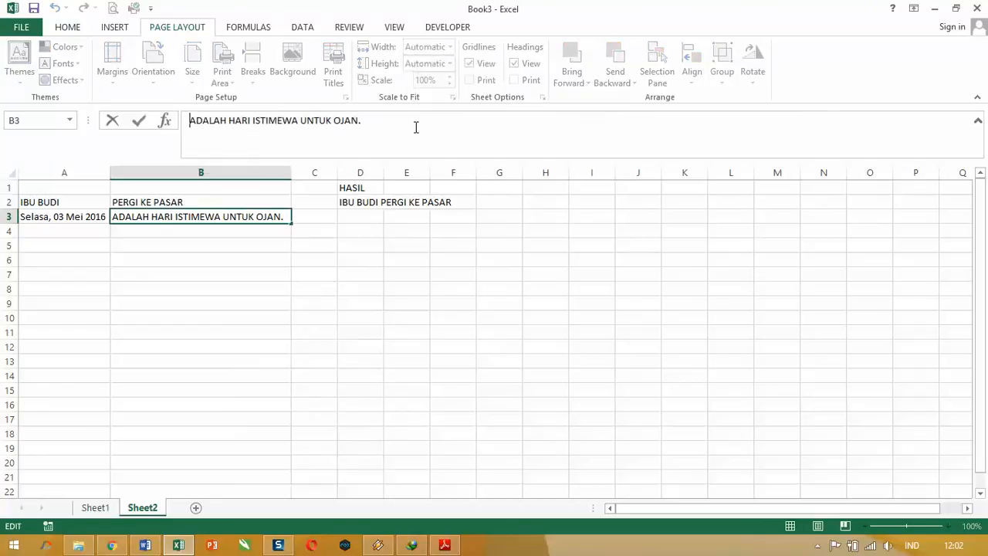
Step: Join the date in A3 and the text in B3 in cell D3 with the formula =CONCATENATE(A3;B3)
click(372, 216)
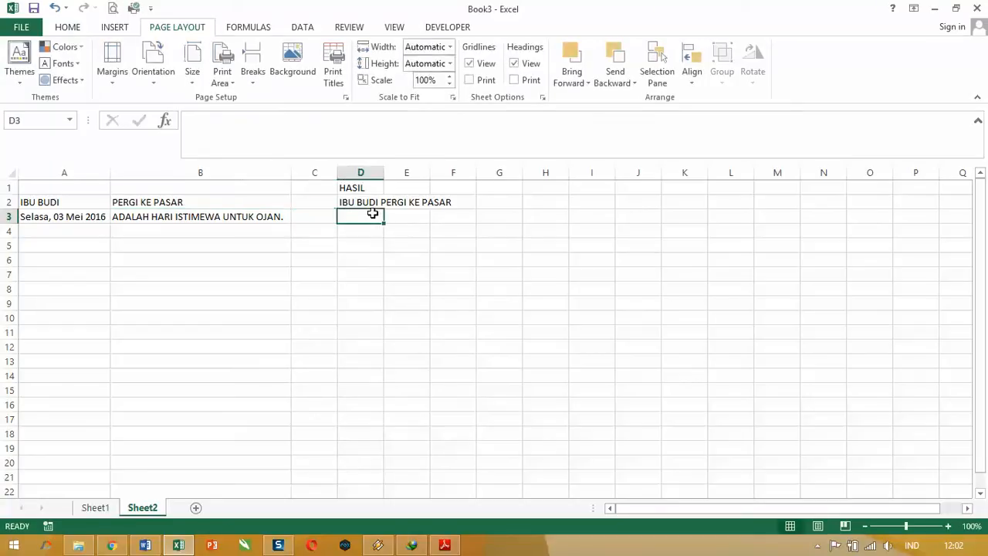
text(=)
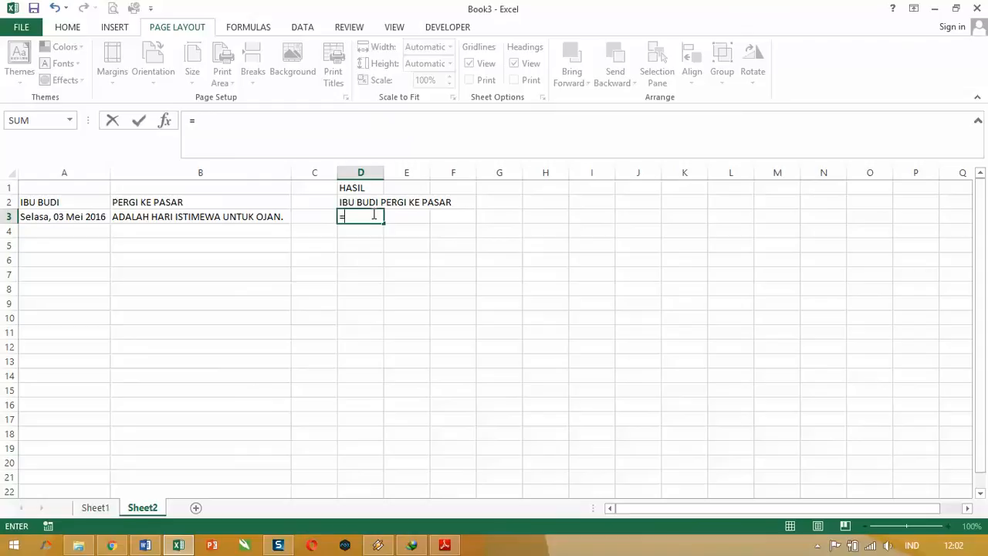
text(CON)
key(Tab)
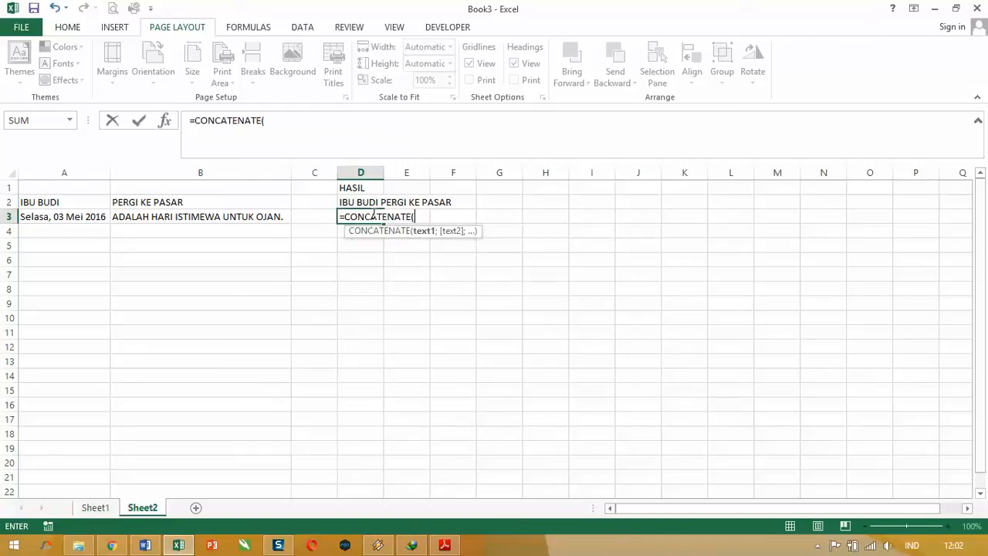
click(56, 214)
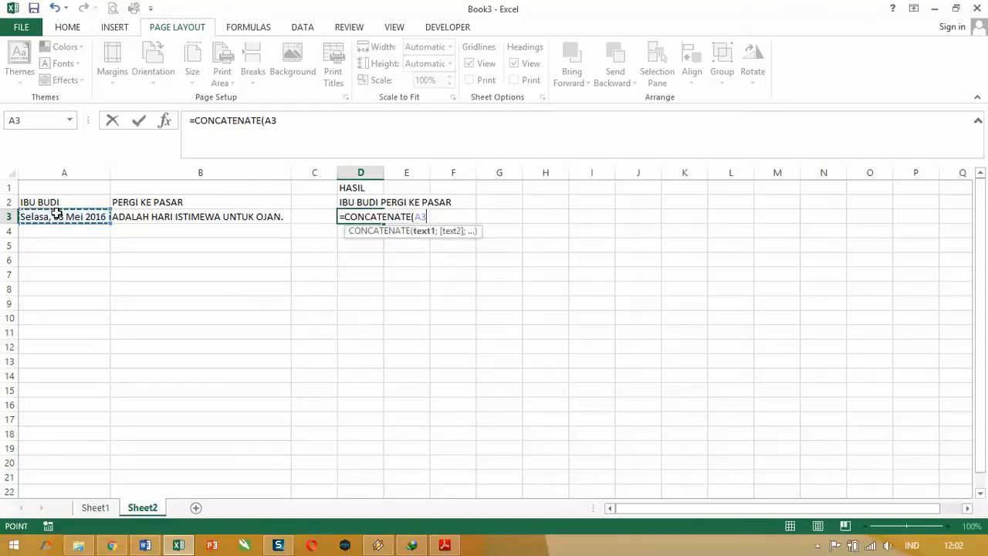
text(;)
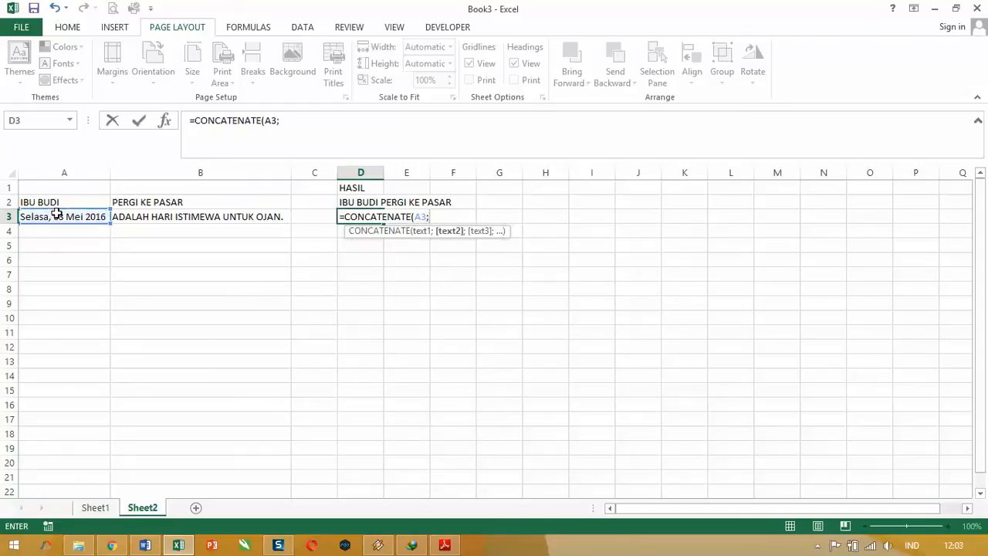
click(157, 216)
text())
key(Return)
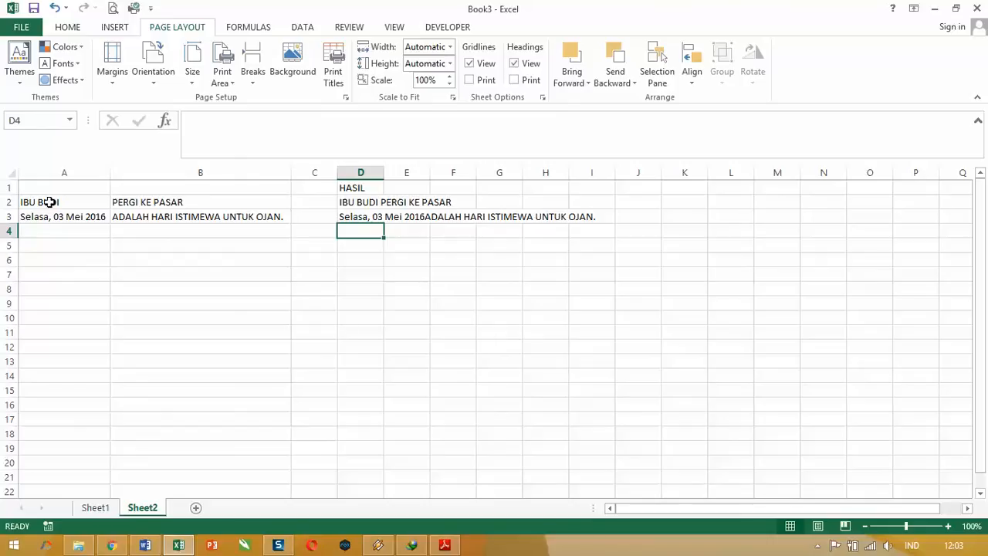
Step: Compare the contents of A2 and B2 with those of A3 and B3 for the spacing between the joined texts
click(50, 202)
click(128, 202)
click(87, 202)
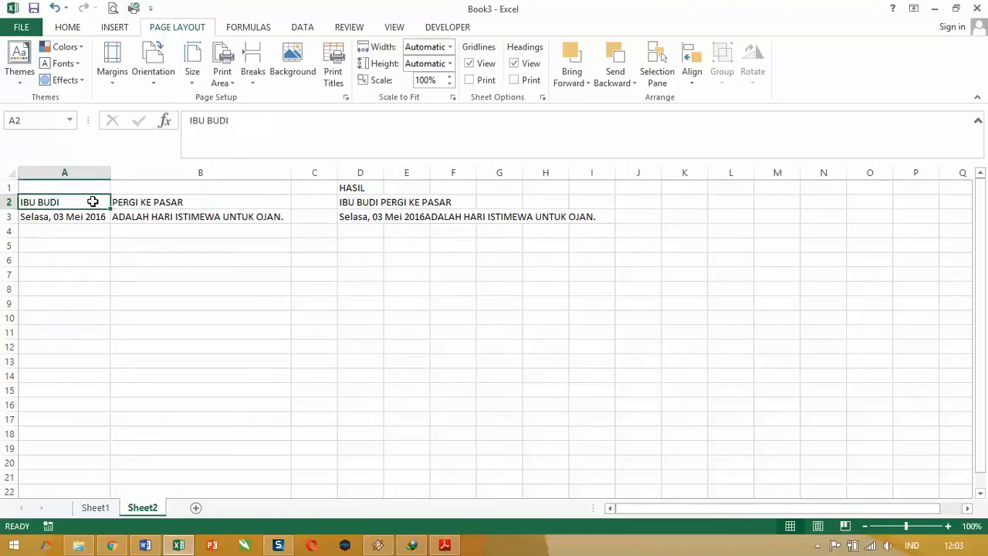
click(126, 202)
click(82, 202)
click(146, 202)
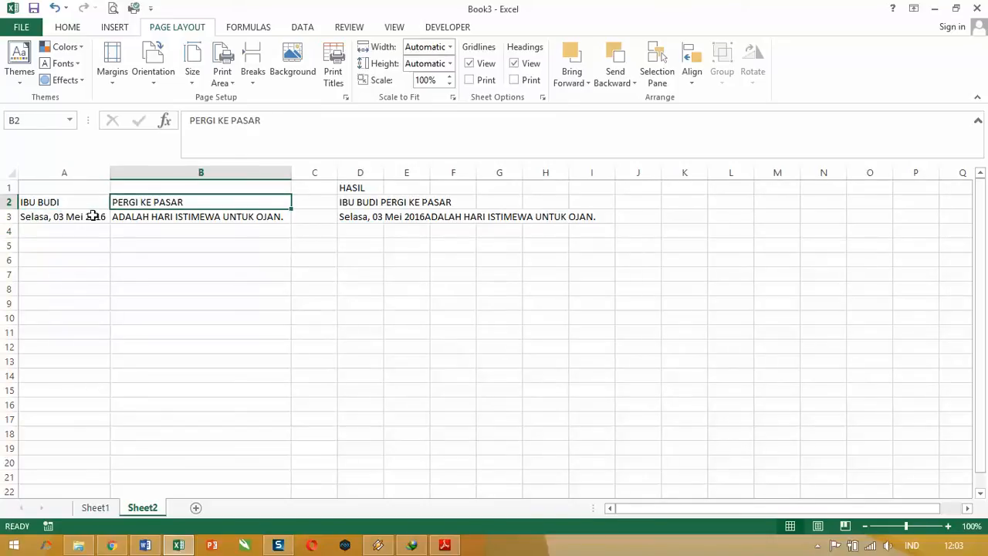
click(65, 203)
click(125, 202)
click(85, 202)
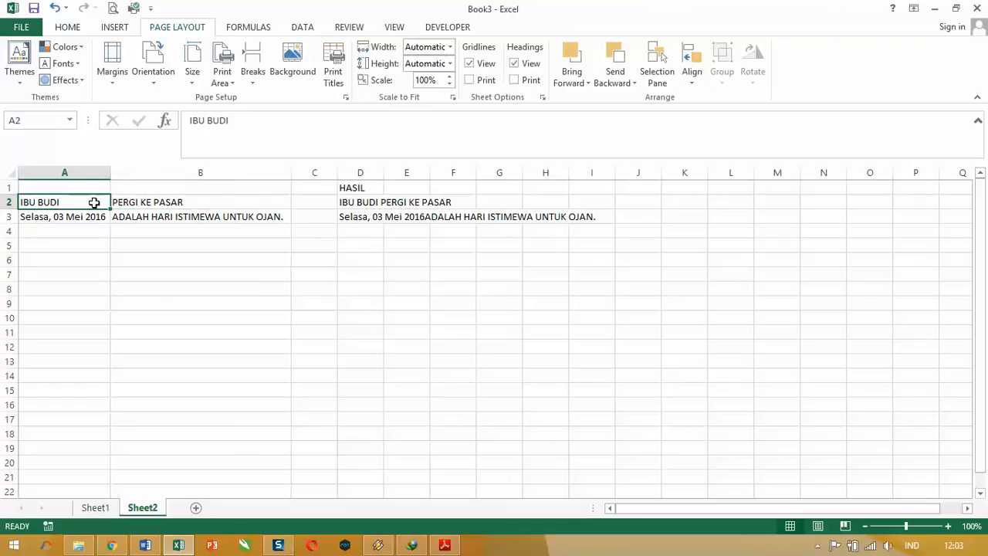
click(125, 205)
click(89, 216)
click(121, 216)
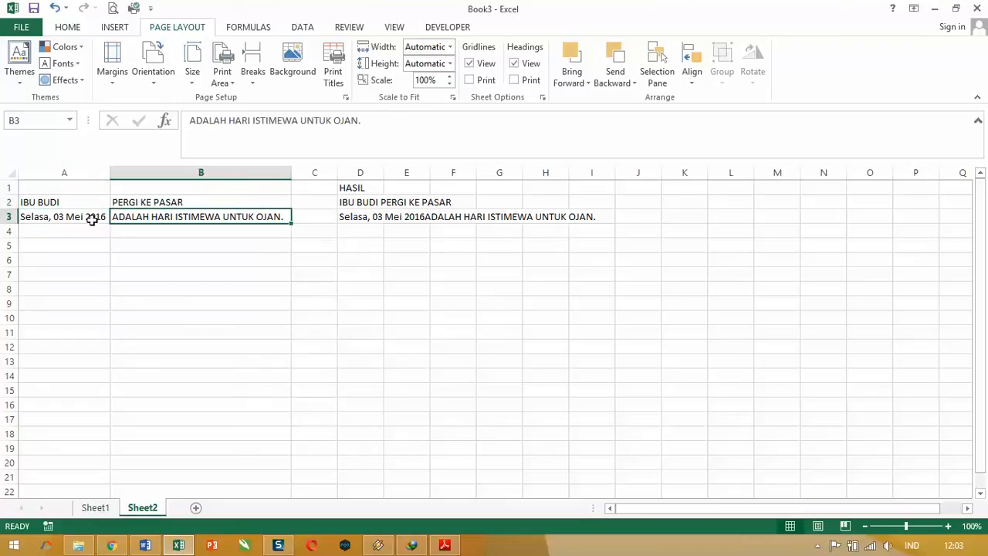
click(91, 218)
click(129, 219)
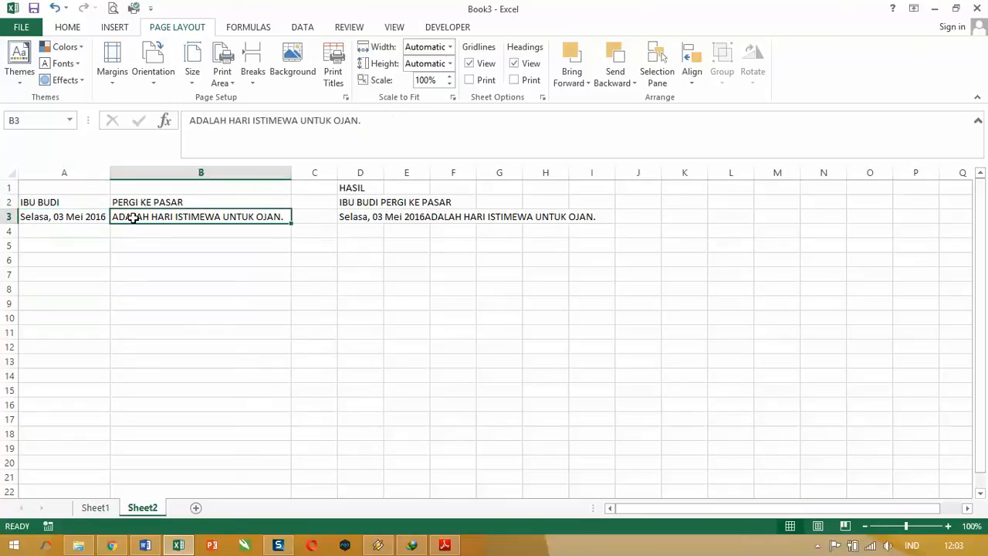
Step: Insert a quoted space between the two references in D3 so the formula reads =CONCATENATE(A3;" ";B3)
click(345, 222)
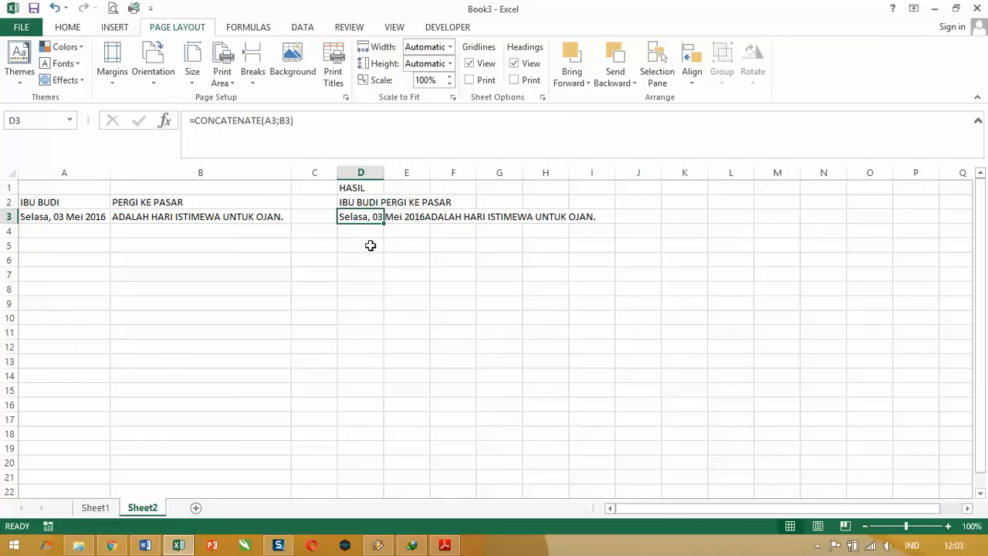
click(282, 122)
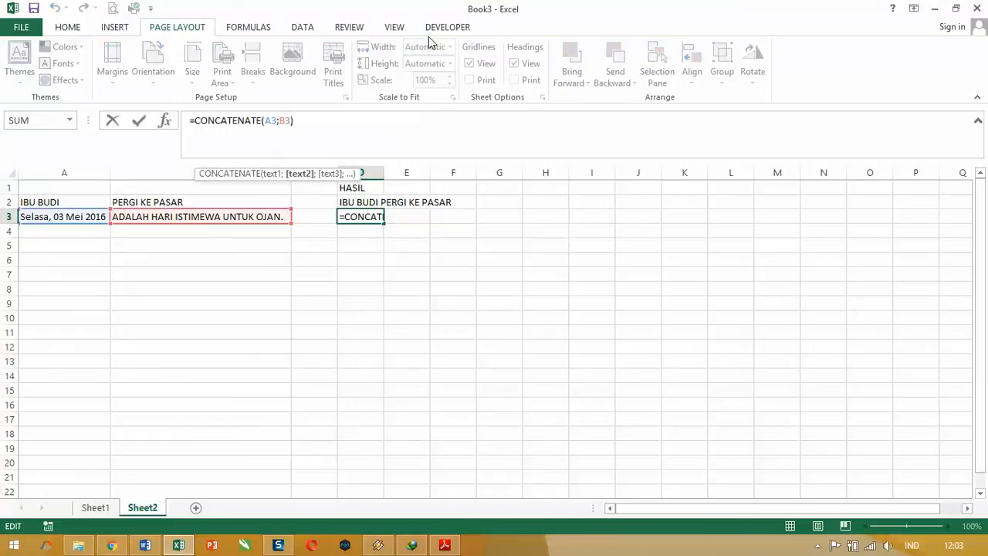
text(")
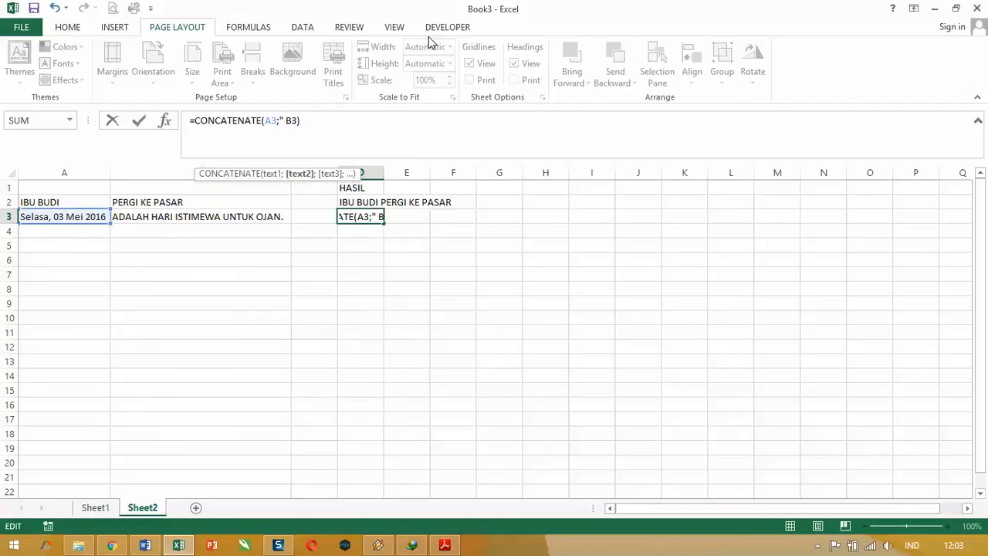
text( ";)
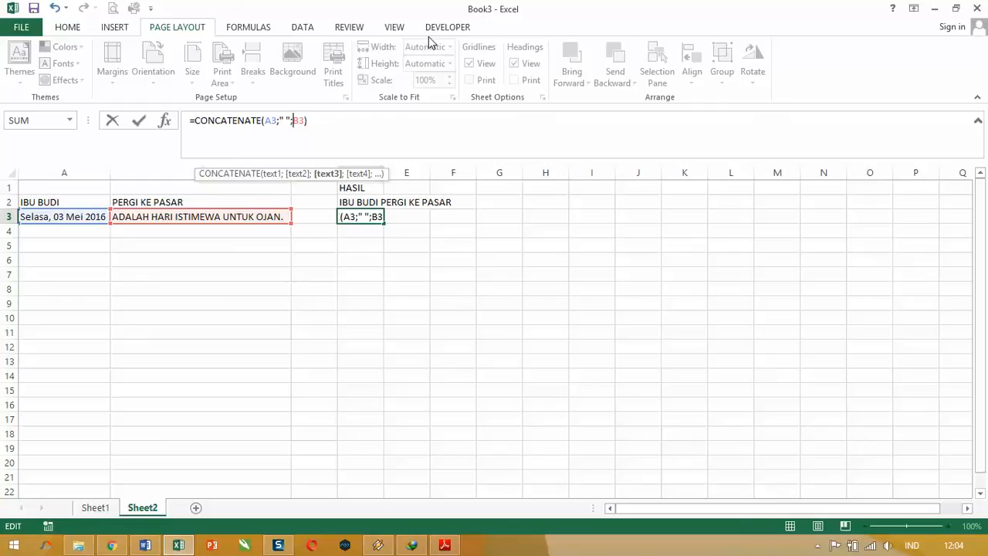
key(Return)
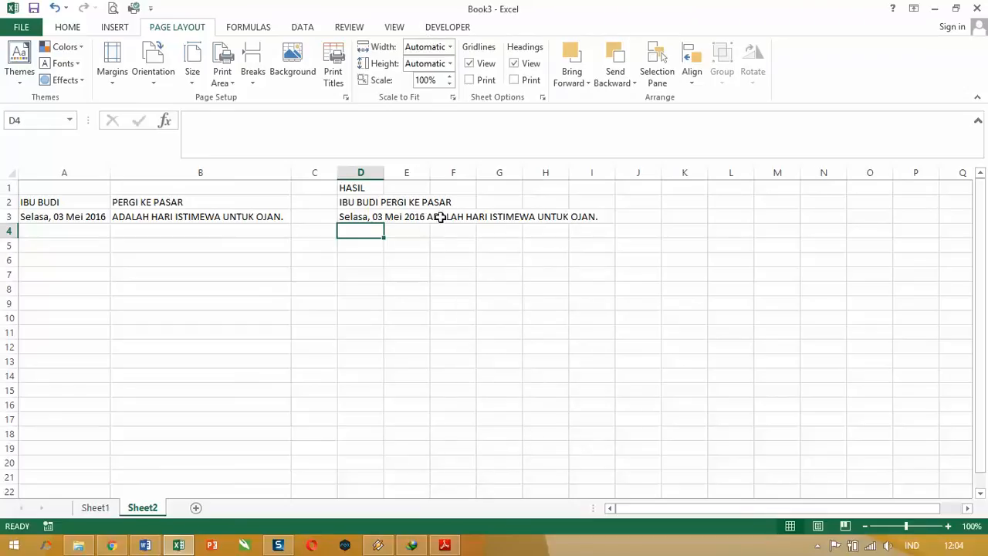
Step: Add a comma before the quoted space in D3 so the formula reads =CONCATENATE(A3;", ";B3)
click(349, 219)
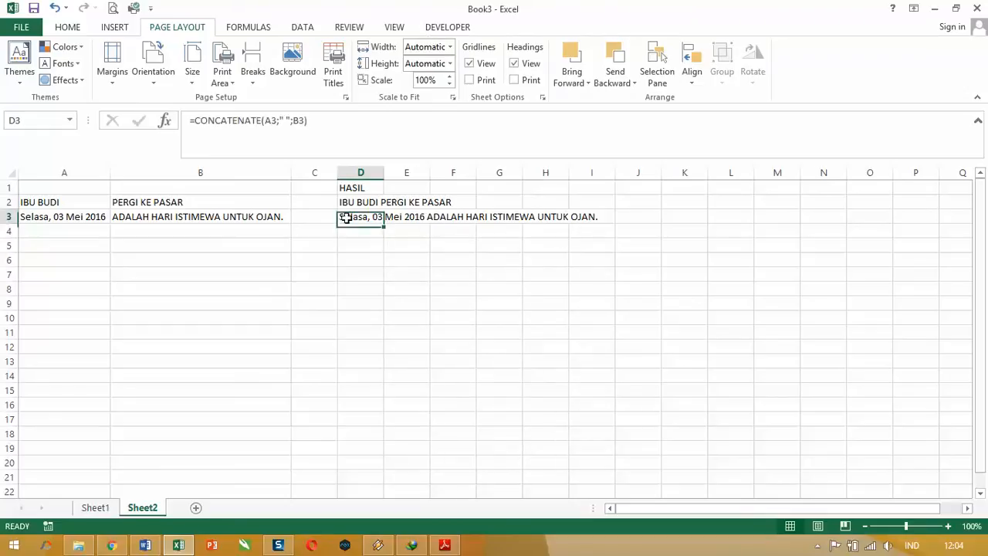
click(287, 124)
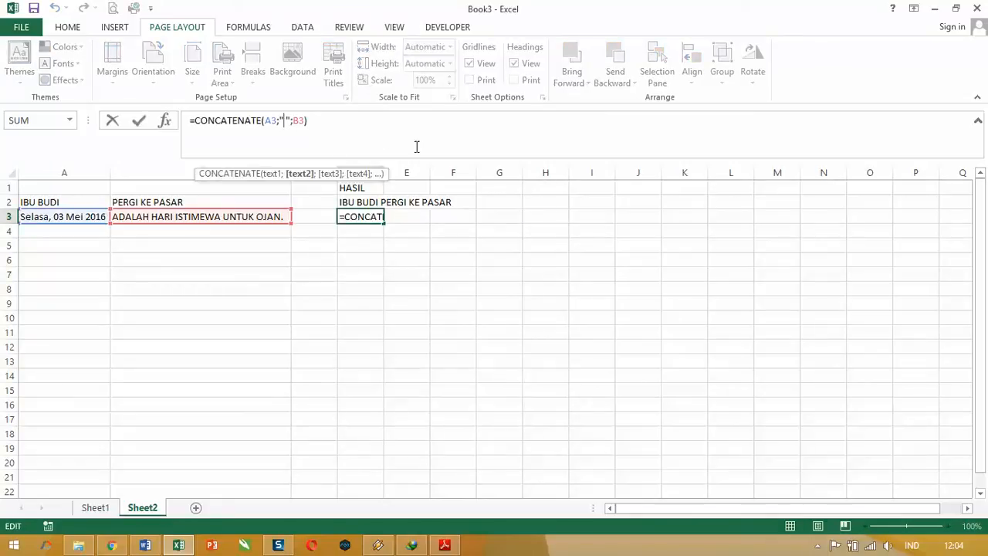
text(,)
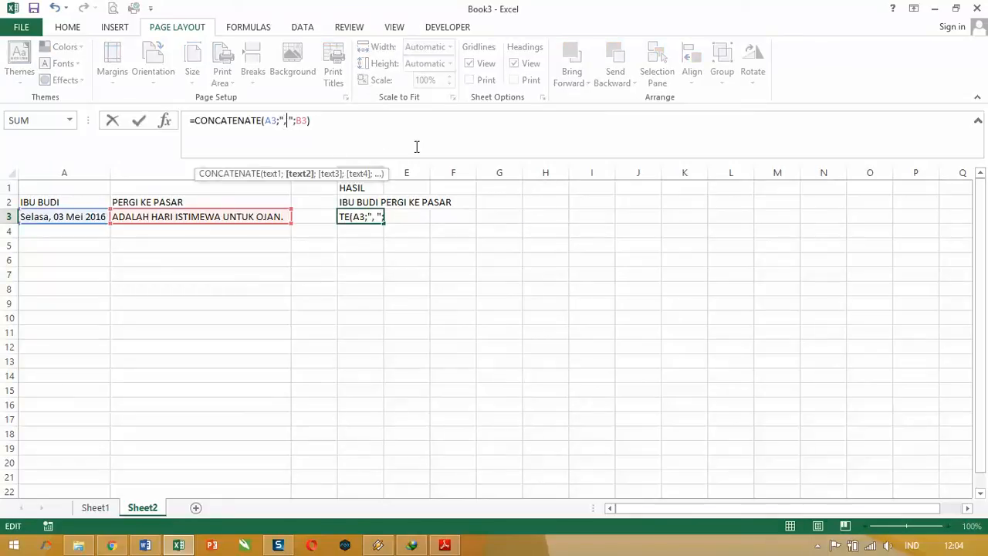
key(Return)
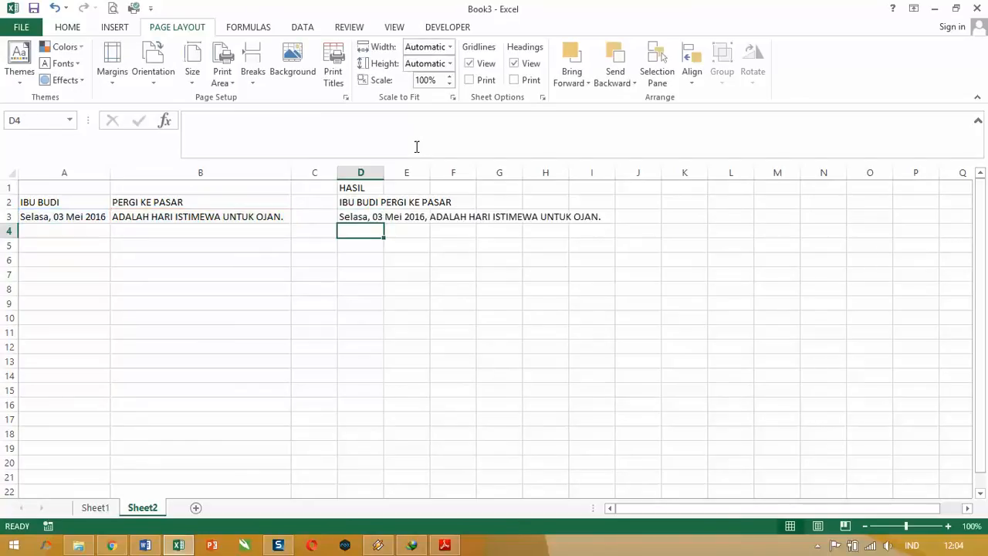
click(436, 219)
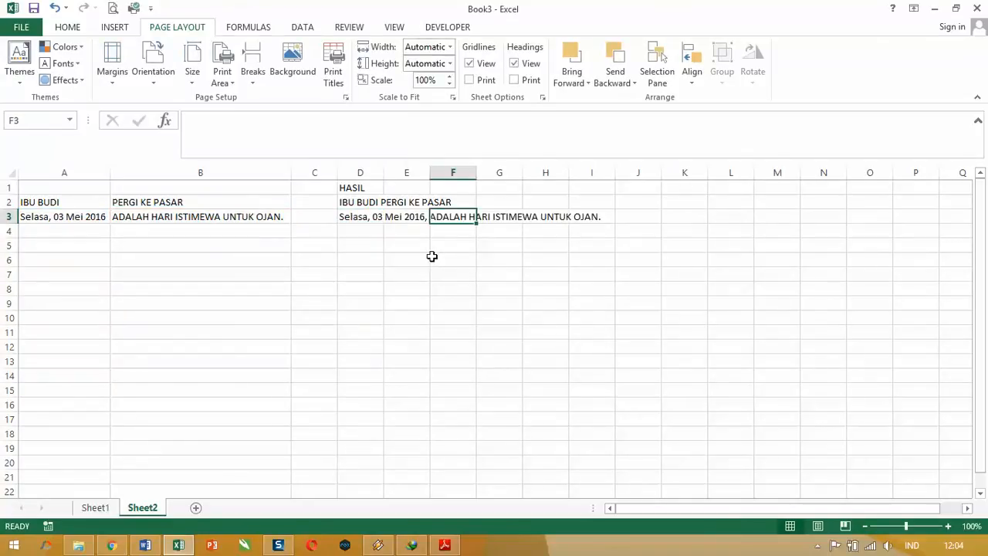
click(342, 214)
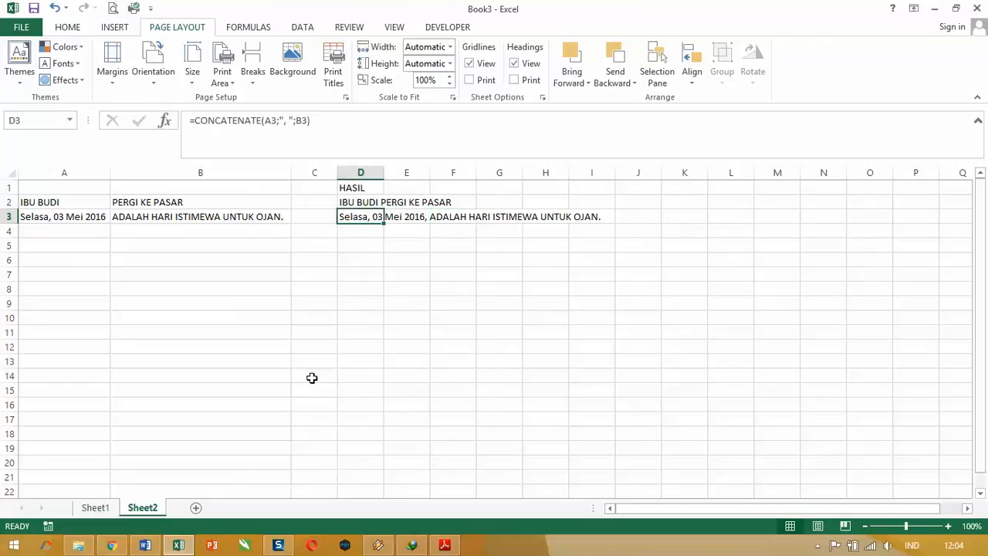
click(91, 215)
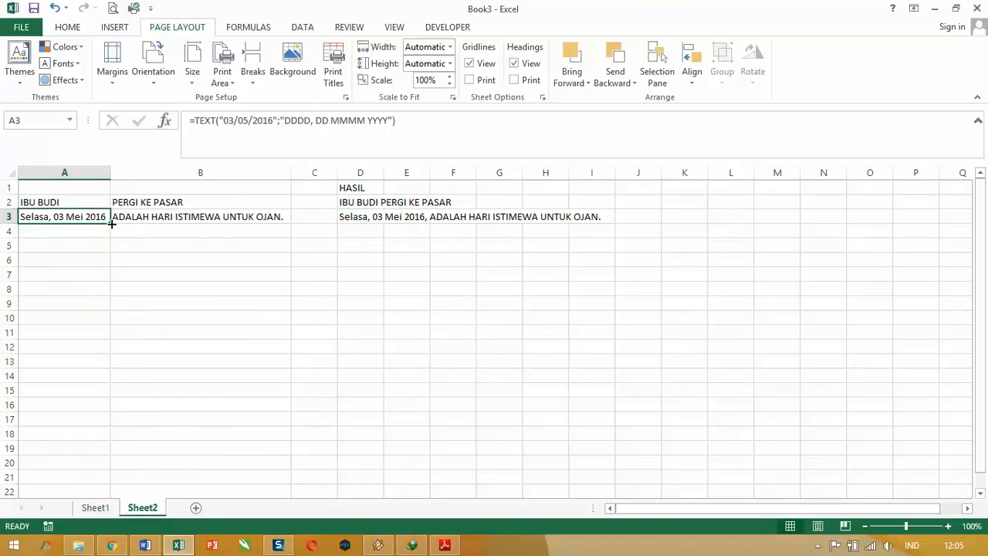
Step: Enter the numbers 1, 2 and 3 in cells A4, A5 and A6
click(104, 232)
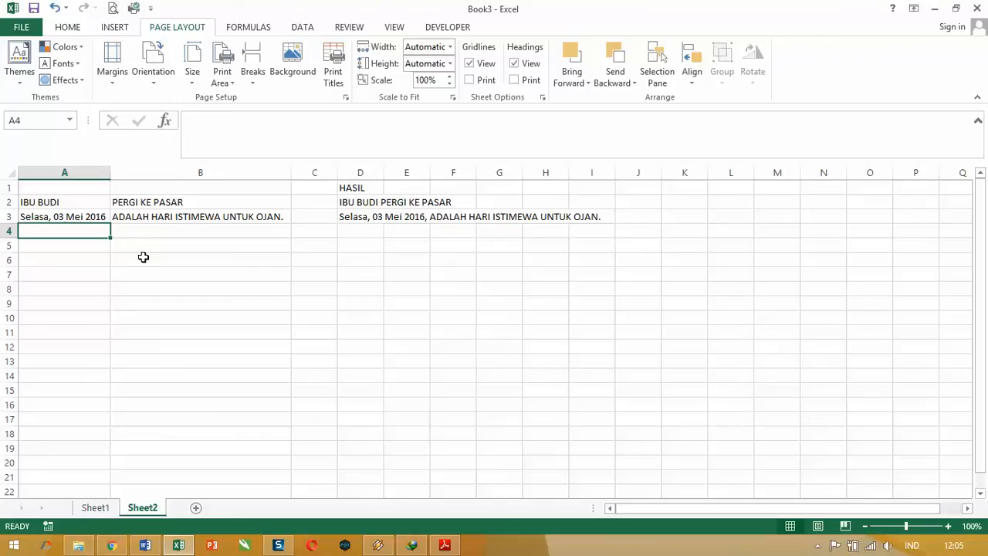
text(1)
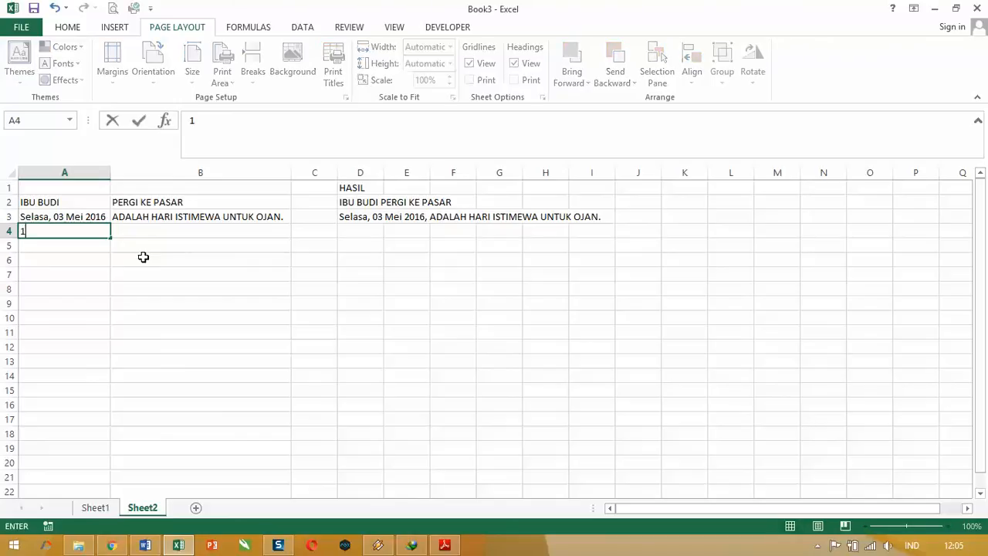
key(Return)
text(2)
key(Return)
text(3)
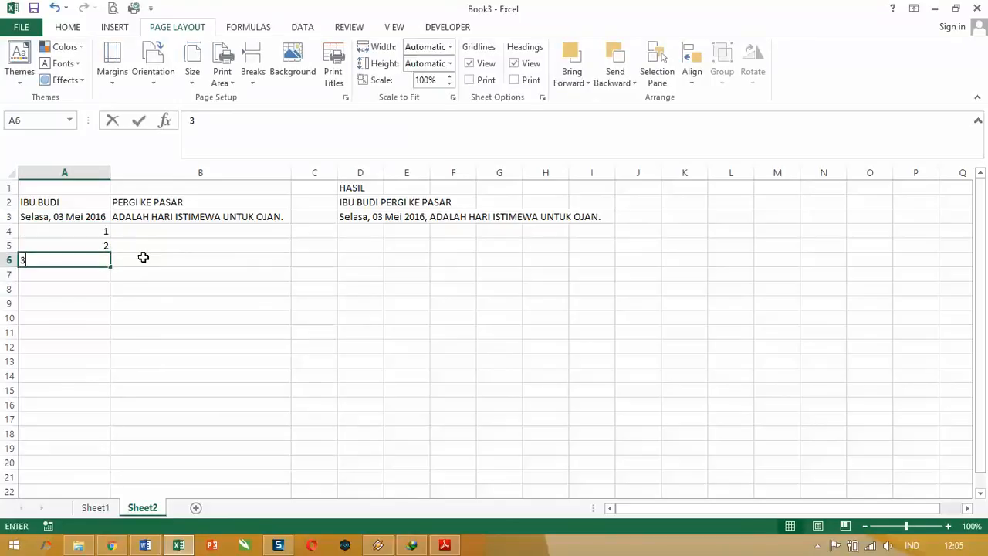
key(Return)
Step: Extend the number series in A4:A6 down through A11, up to 8
key(Up)
key(shift+Up)
key(shift+Up)
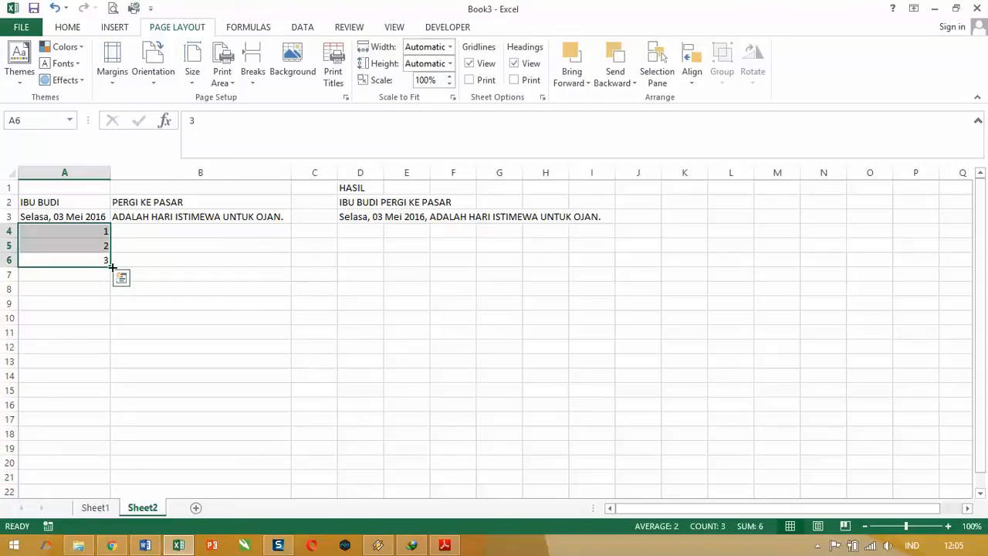
drag(110, 266, 85, 337)
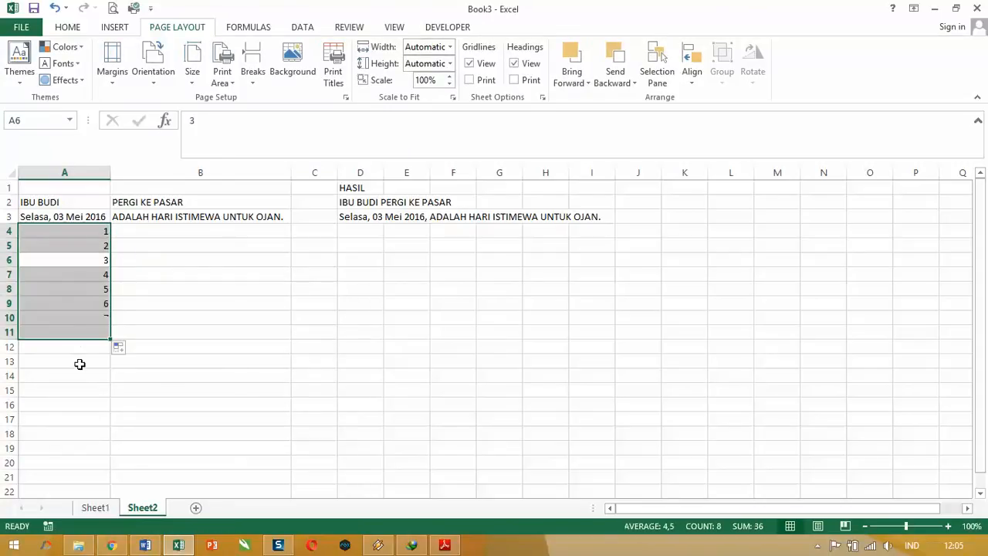
Step: Enter Mobil, Motor and Becak in cells B4, B5 and B6
click(160, 231)
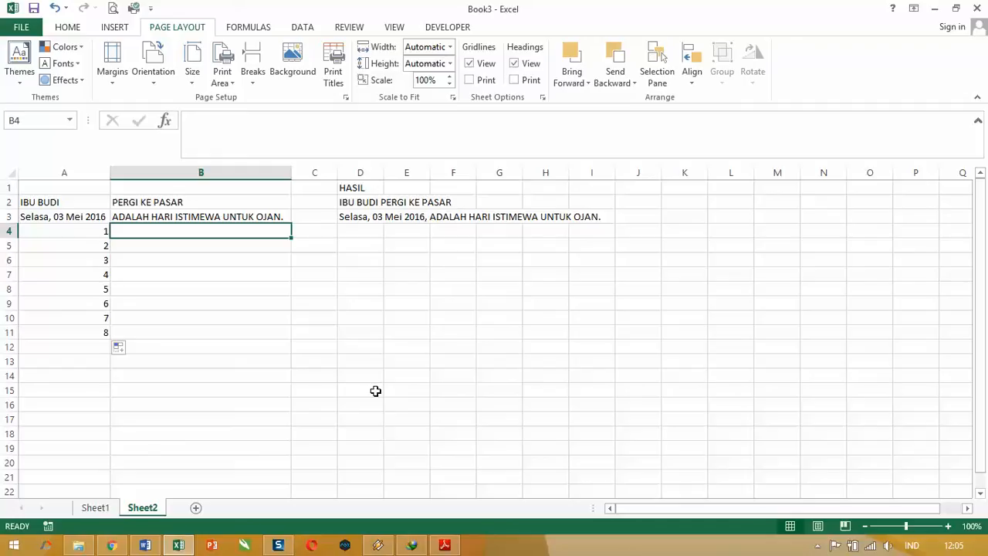
text(mOBIL)
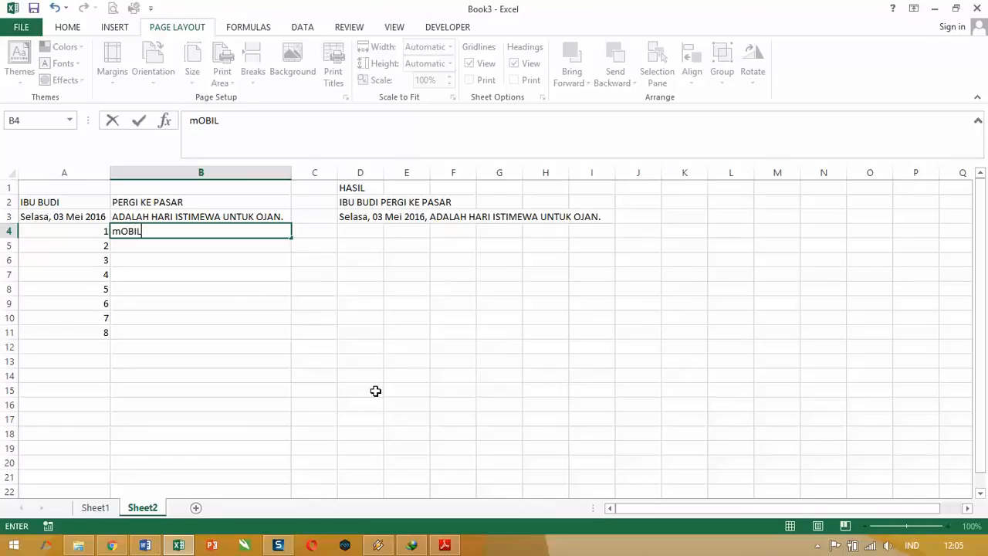
key(Return)
text(Mot)
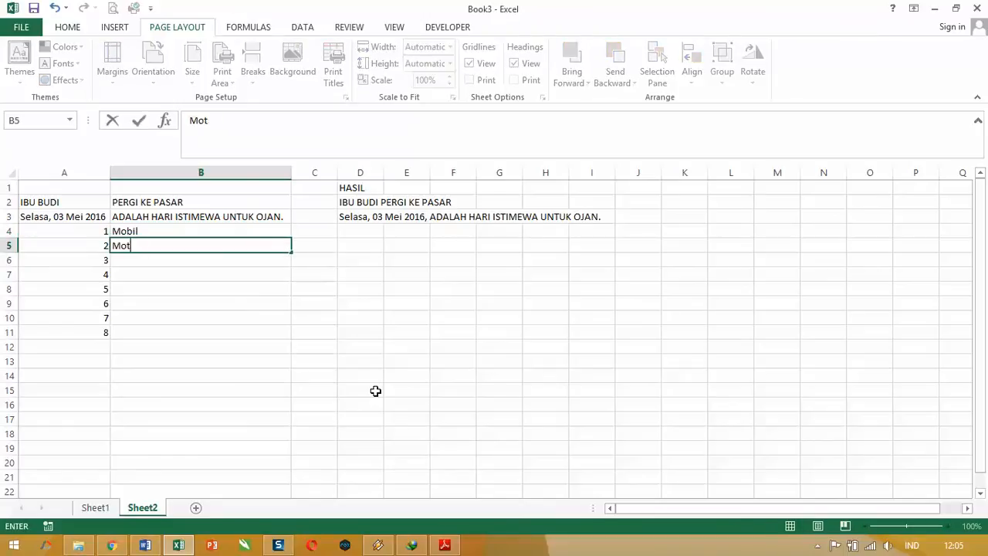
text(or)
key(Return)
text(B)
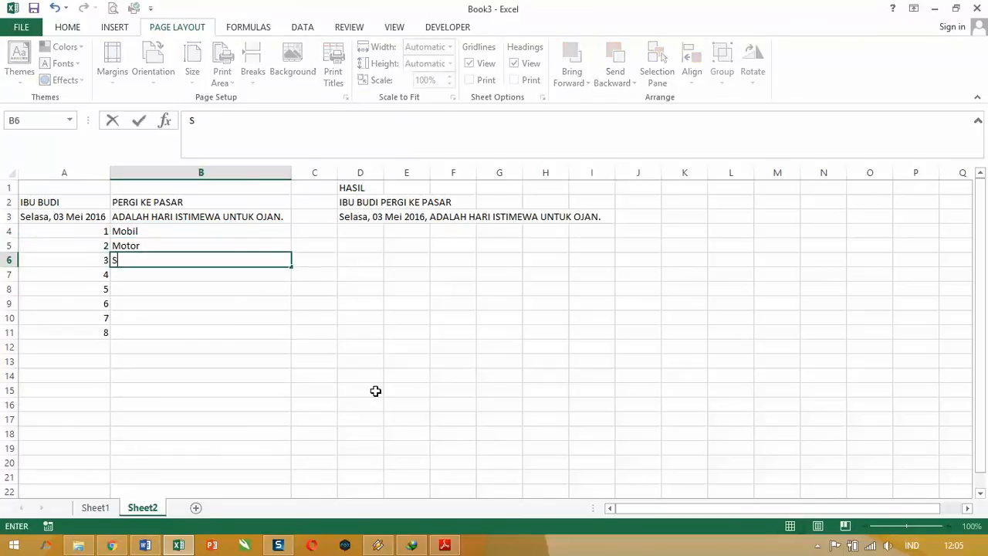
text(ecak)
key(Return)
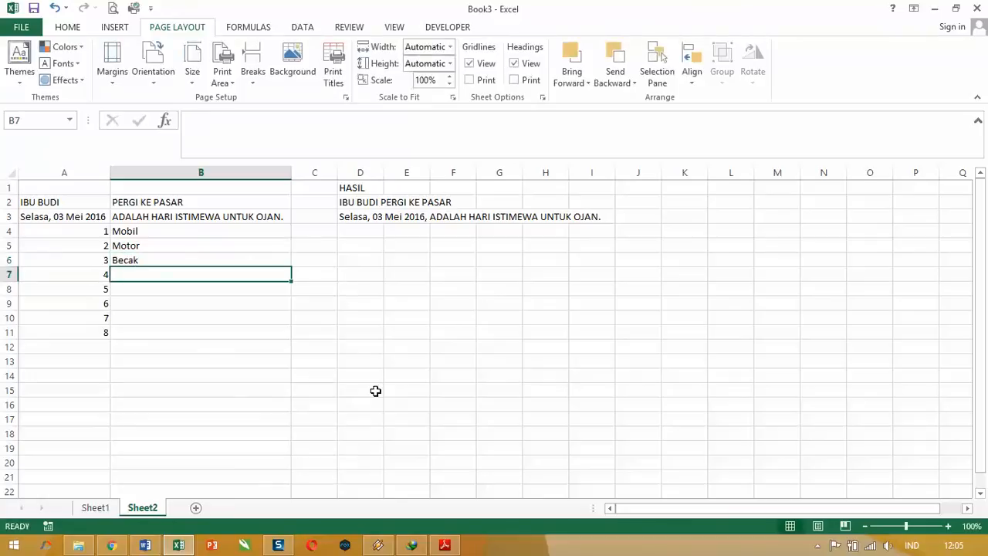
Step: Enter Sepedah Gunung, Sepedah Ontel and Sepedan BMX in cells B7, B8 and B9
text(Sepeda)
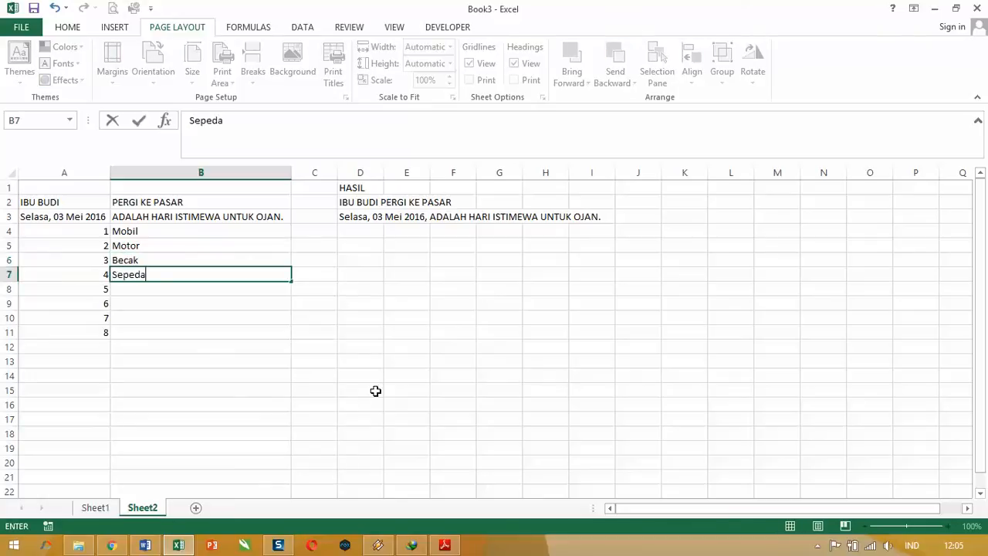
text(h Gunung)
key(Return)
text(Seped)
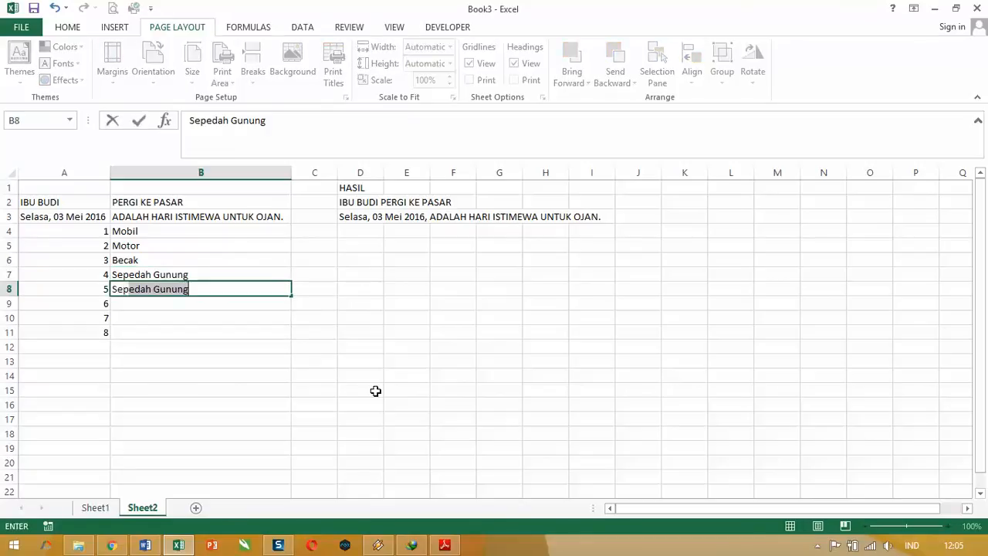
text(ah On)
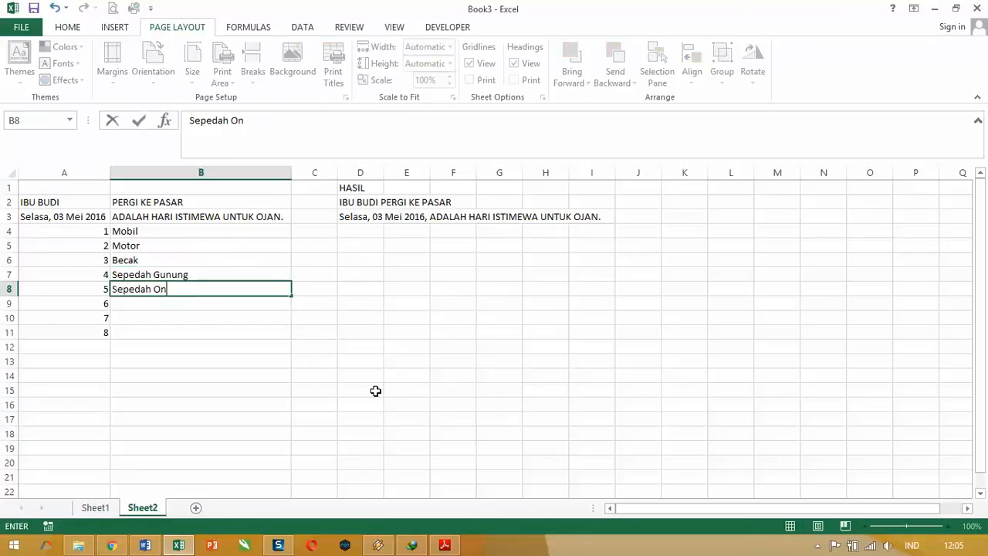
text(tel)
key(Return)
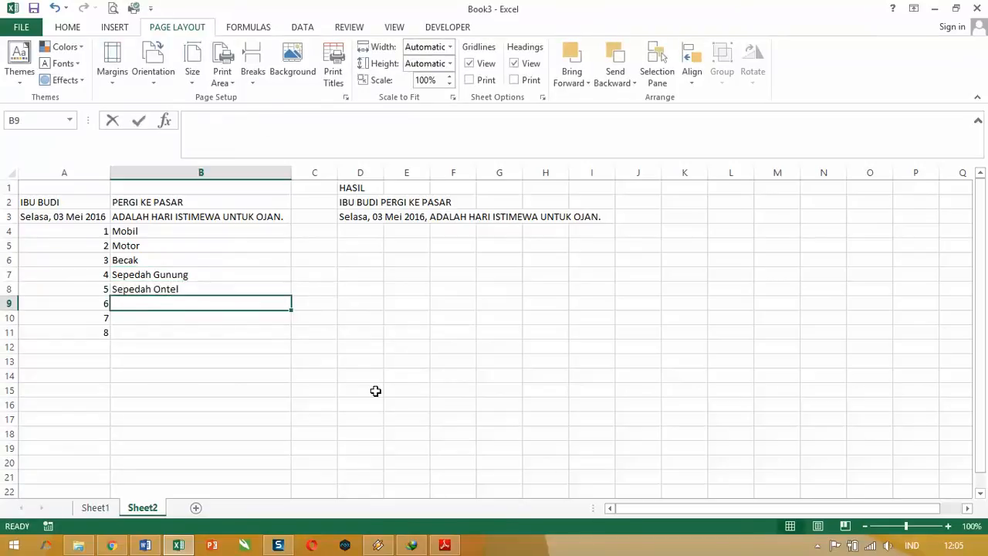
text(Sepeda)
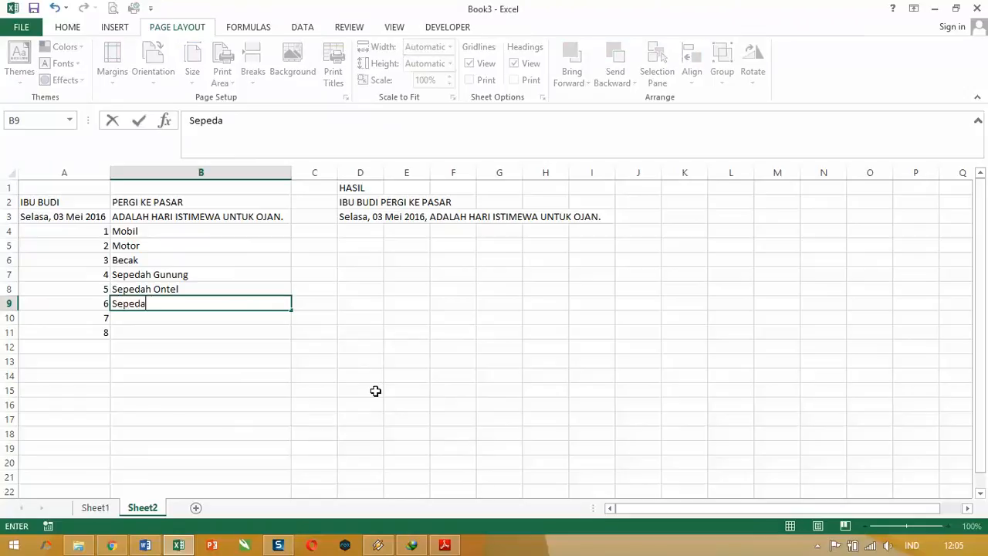
text(n BMX)
key(Return)
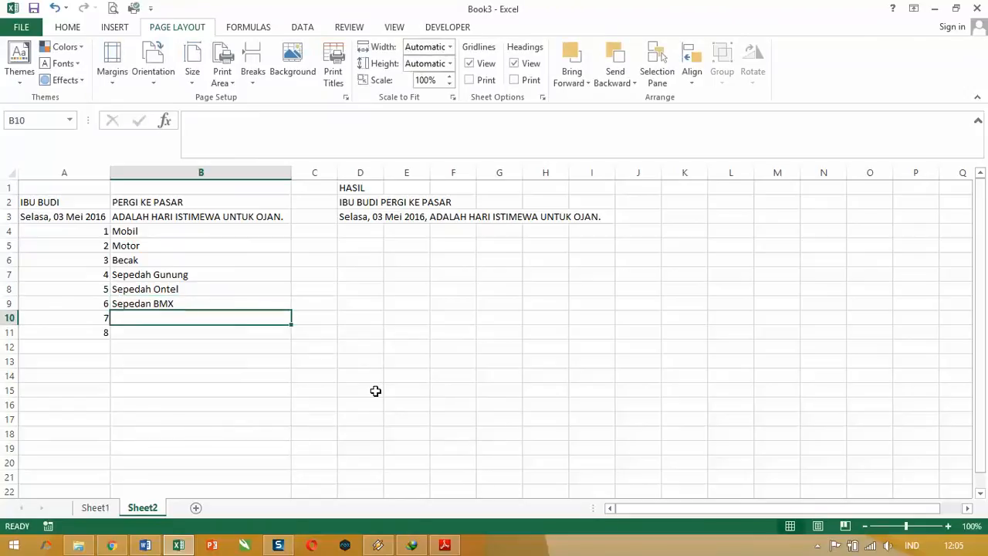
Step: Complete the vehicle list with Otopet in B10 and Scooter in B11
text(Ot)
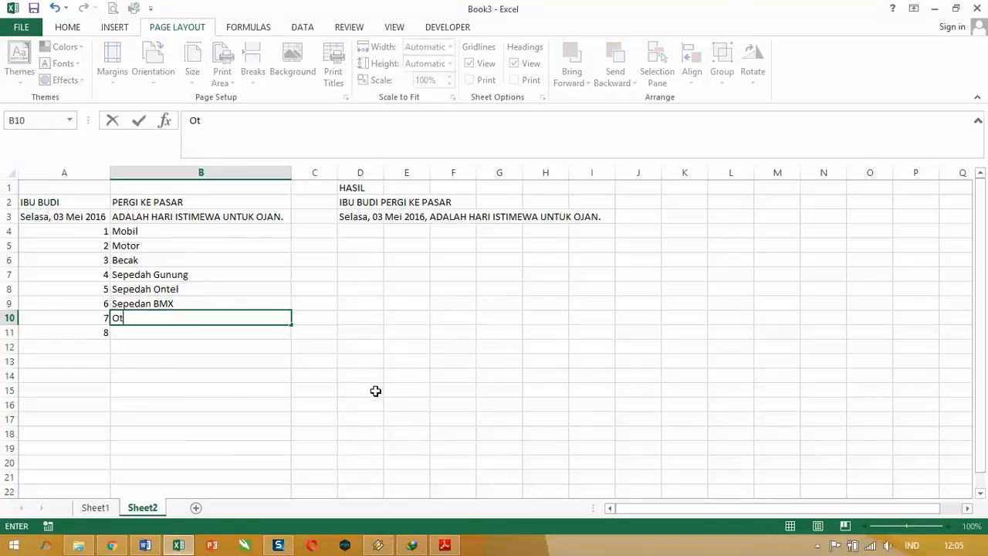
text(opet)
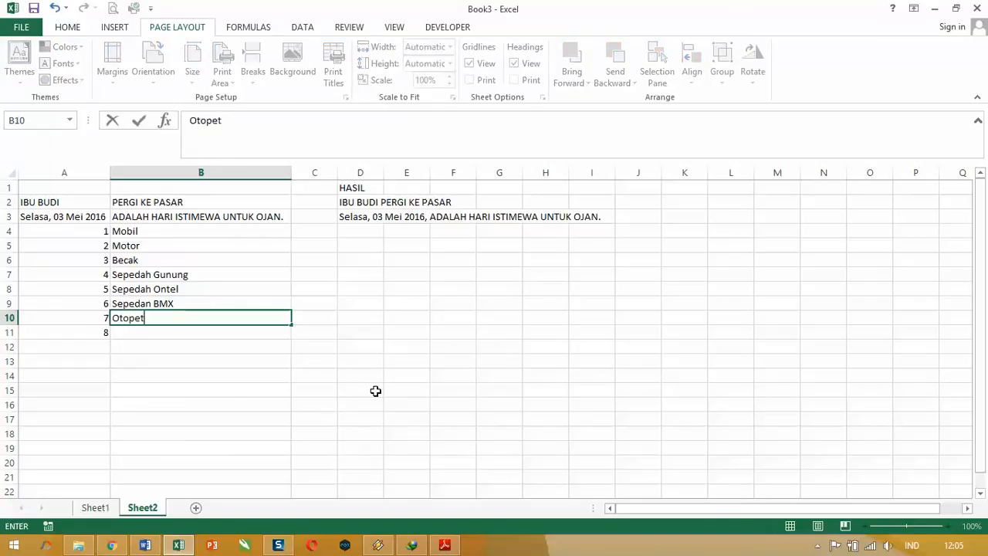
key(Return)
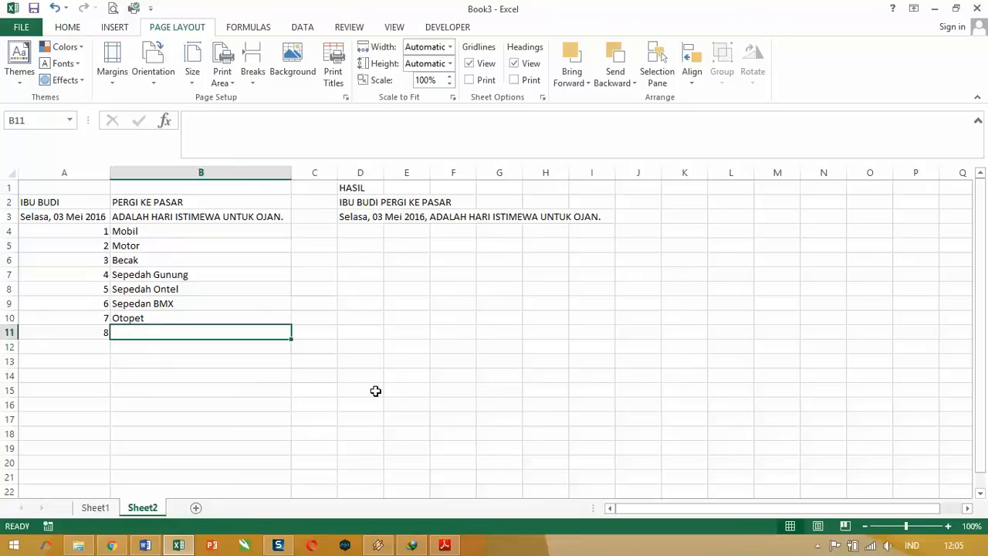
text(Scooter)
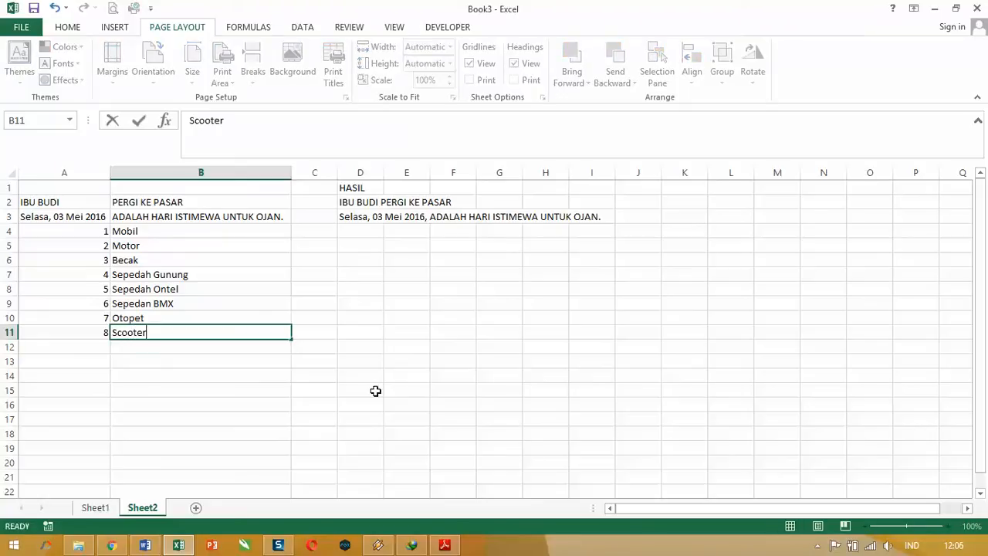
key(Return)
Step: Center the numbers in A4:A11 horizontally
key(Up)
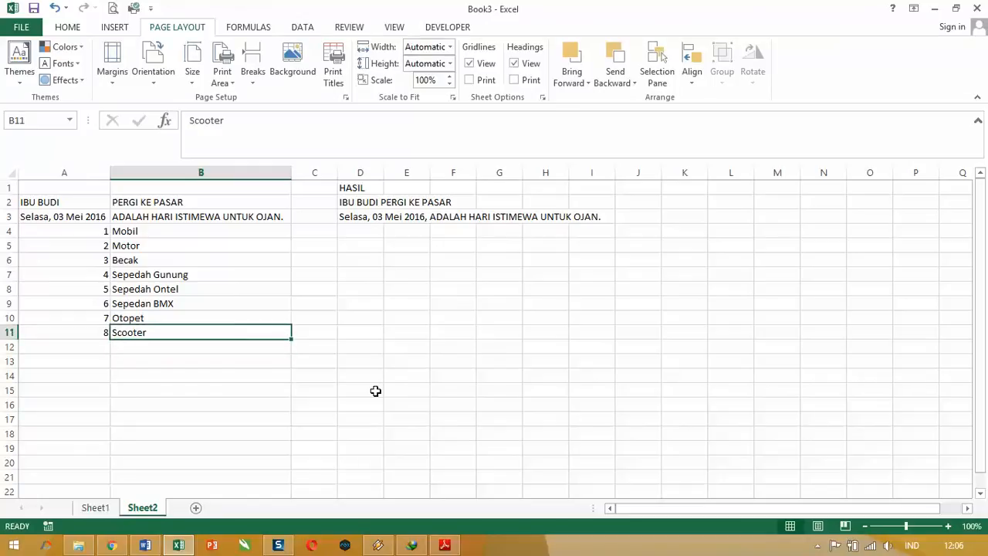
key(Left)
key(shift+Up)
key(shift+Up)
key(shift+Up)
key(shift+Up)
key(shift+Up)
key(shift+Up)
key(shift+Up)
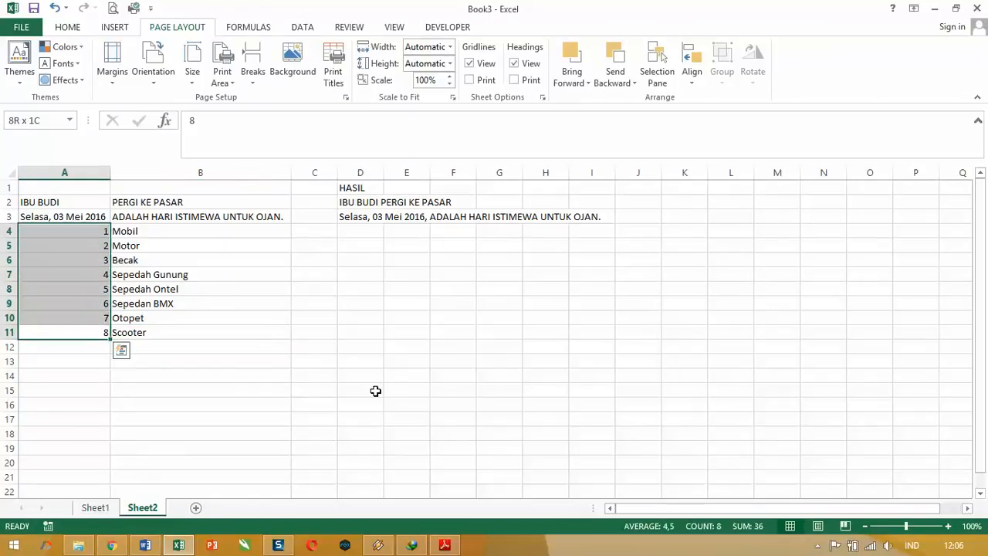
click(65, 27)
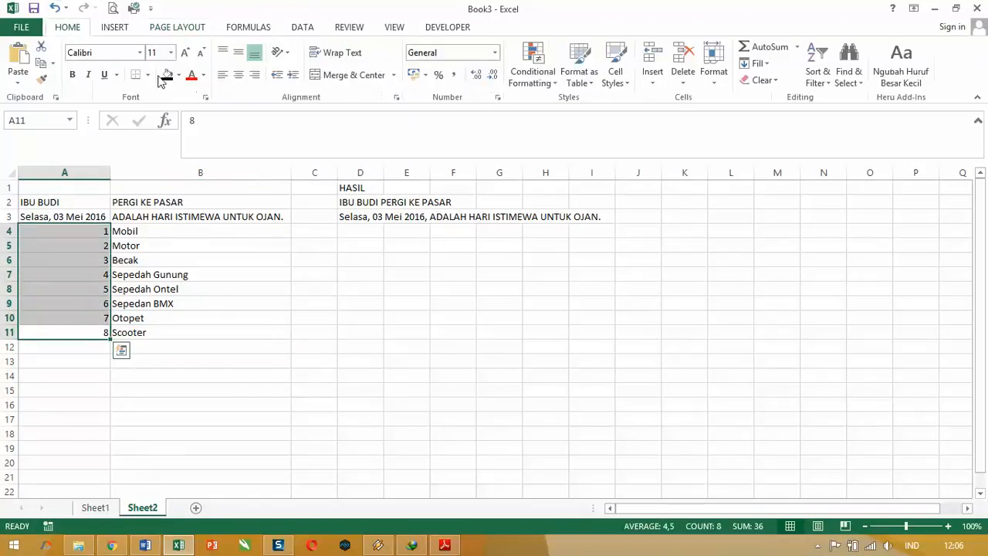
click(240, 78)
click(216, 342)
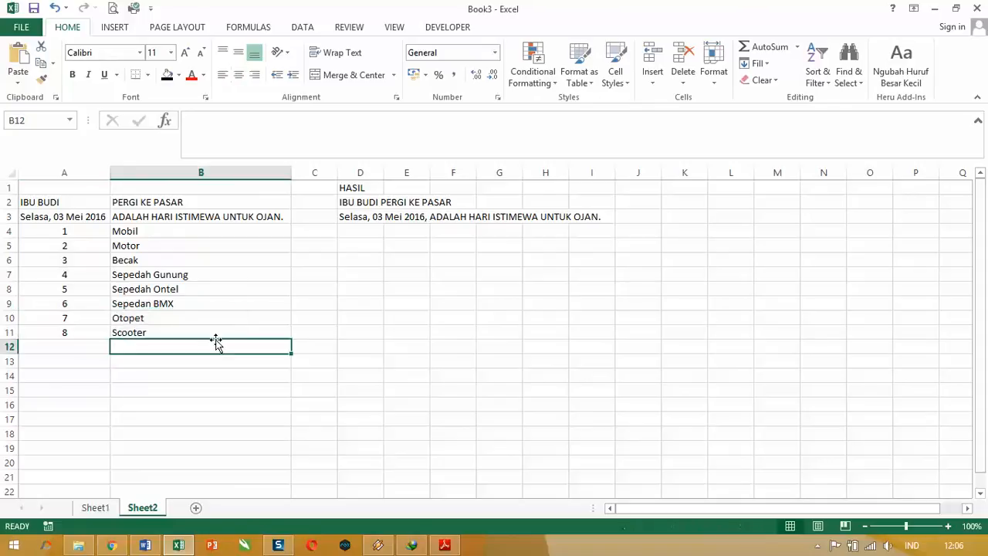
click(348, 229)
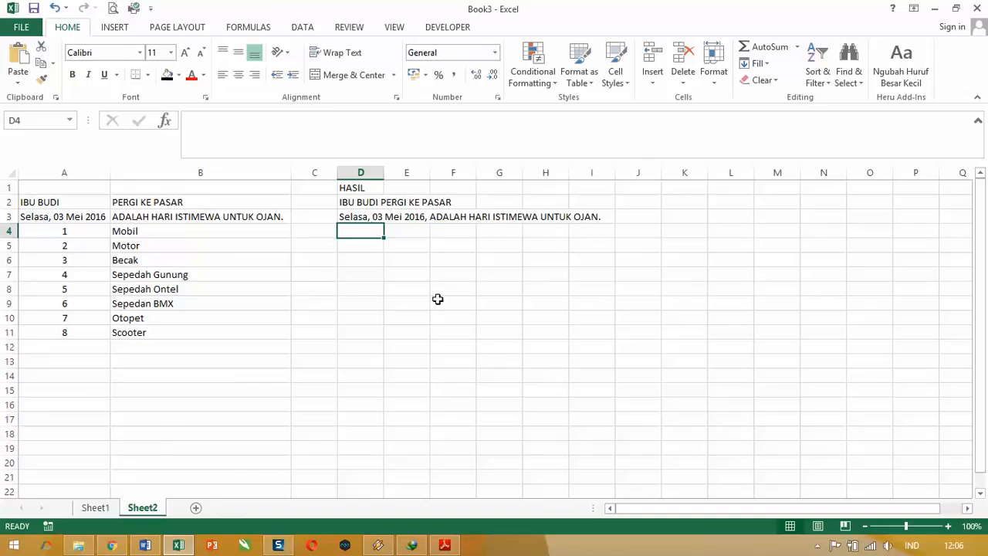
click(146, 230)
click(82, 228)
click(133, 241)
click(145, 231)
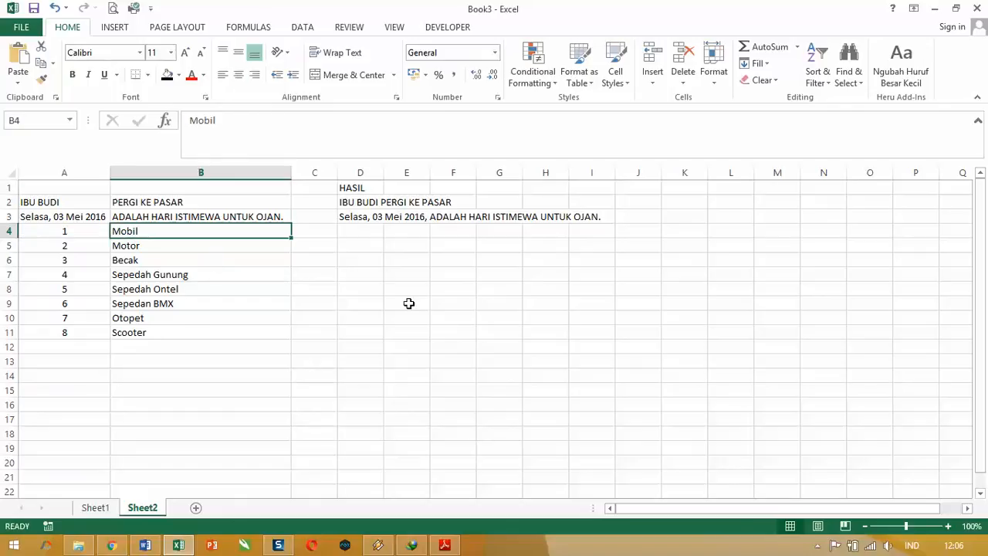
Step: Start a CONCATENATE formula in D4 with the quoted text "nomor urut " as its first argument
click(349, 232)
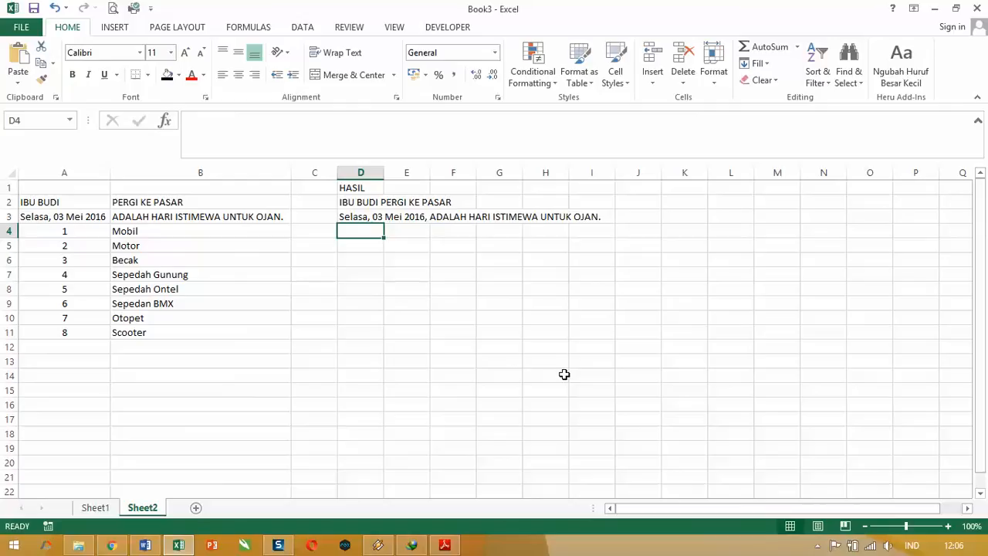
text(=con)
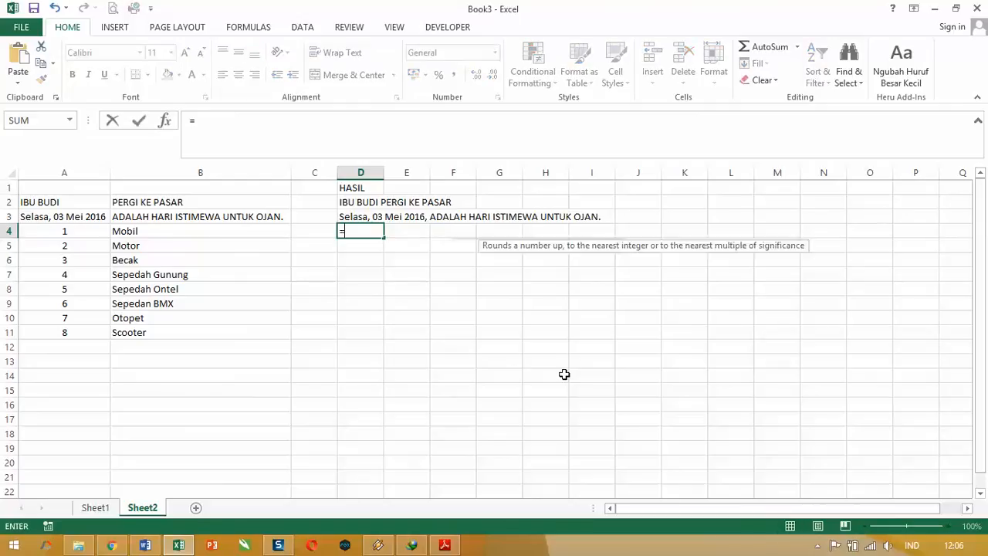
key(Tab)
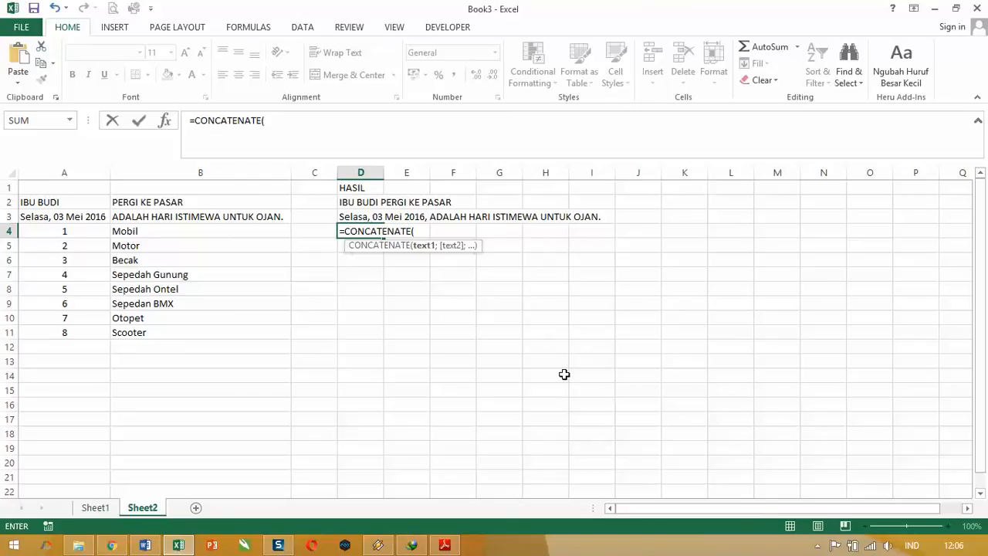
text("no)
key(BackSpace)
key(BackSpace)
text(nomor utur)
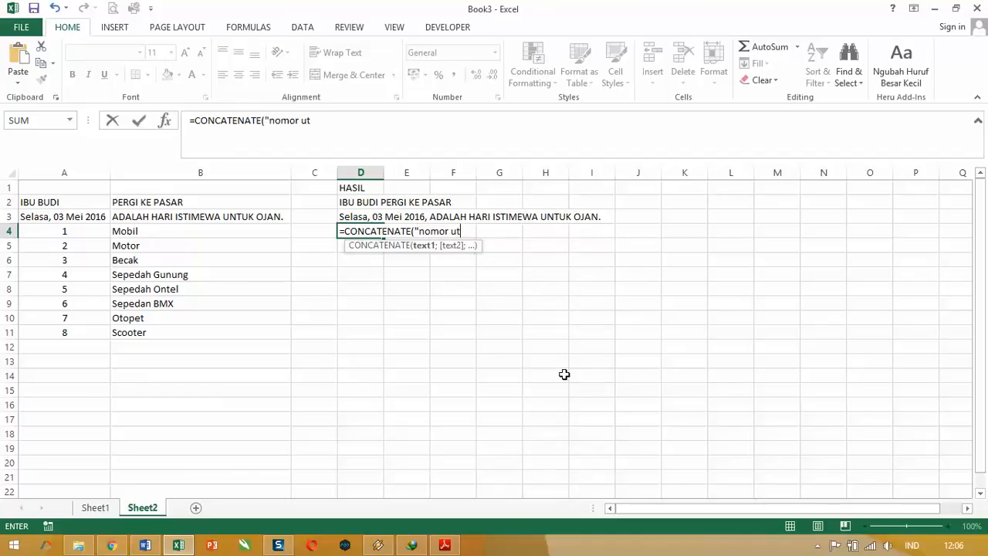
key(BackSpace)
key(BackSpace)
key(BackSpace)
text(rut ";)
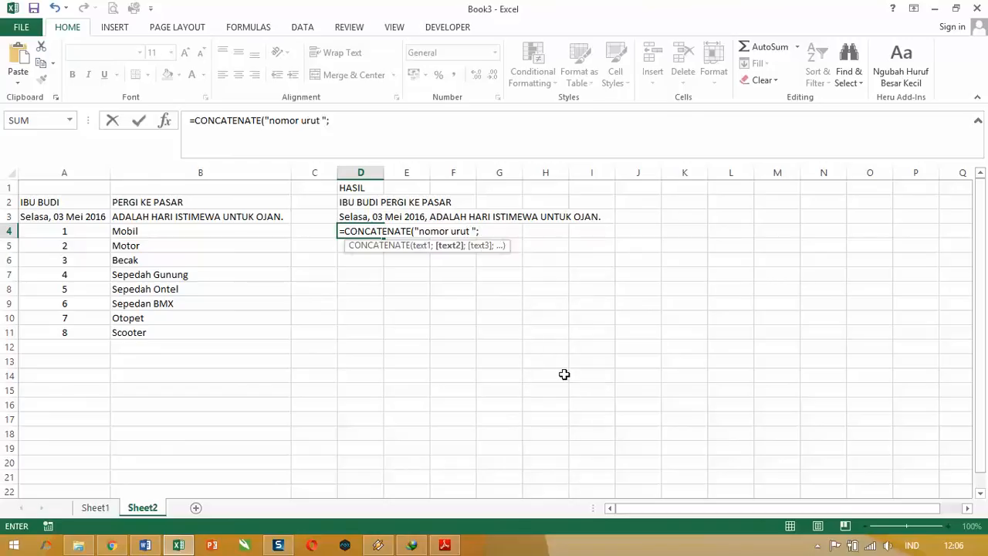
Step: Continue the D4 formula with cell A4, the text " dimenangkan oleh pengendara " and cell B4
click(84, 228)
text(;)
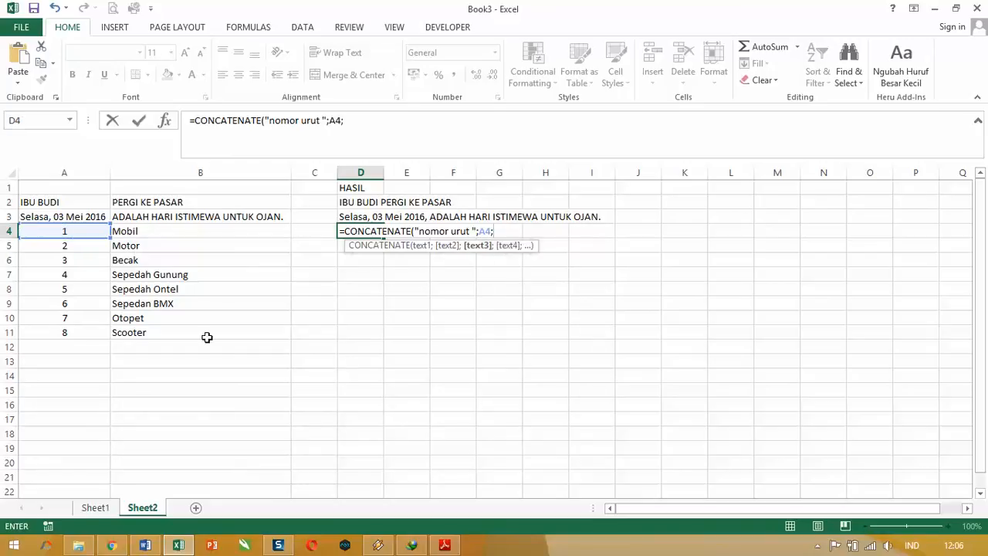
text(")
text( dimenangka)
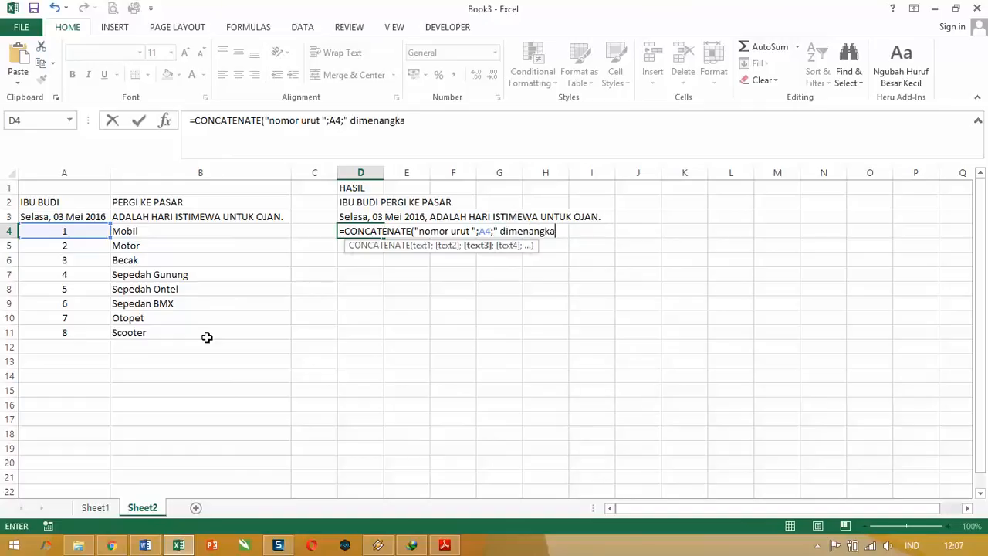
text(n oleh peng)
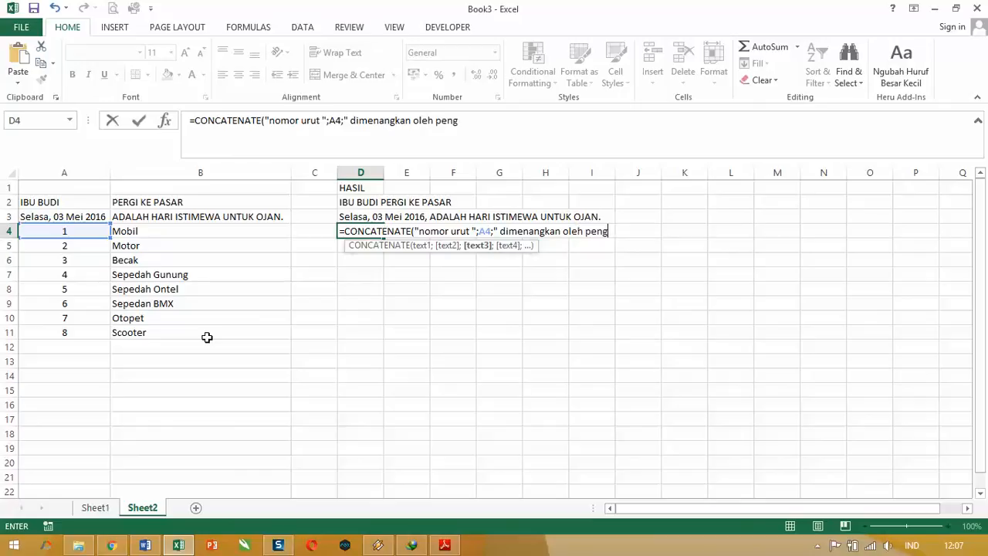
text(endara ";)
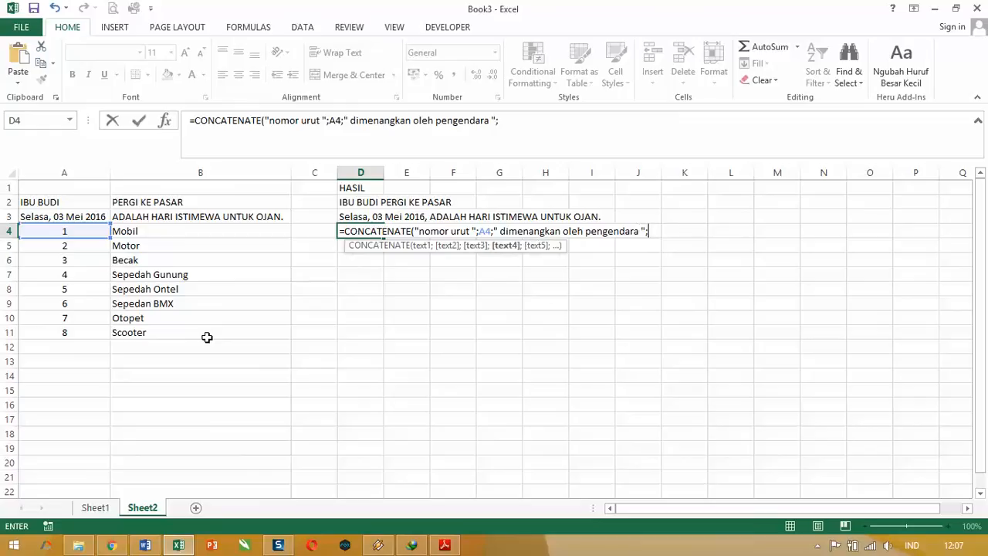
click(175, 232)
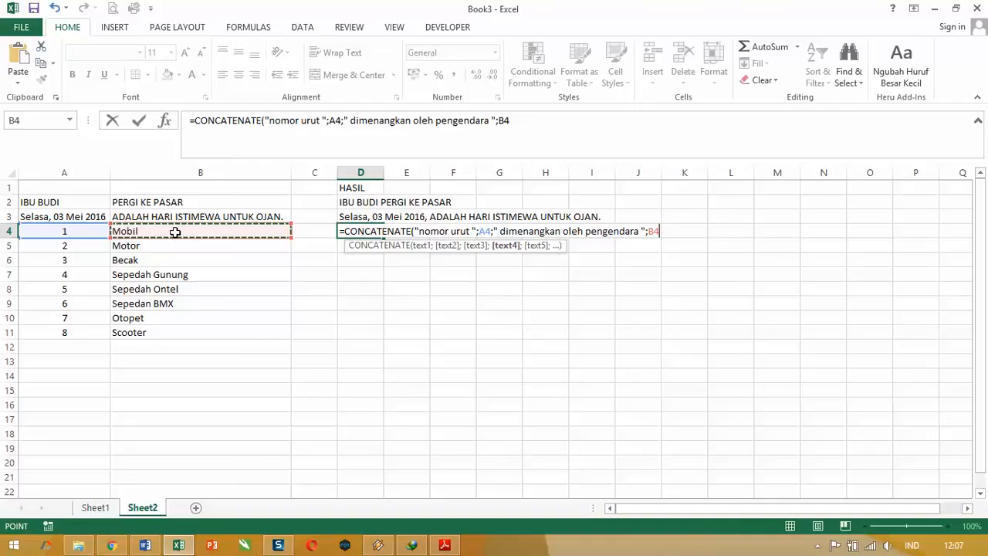
Step: Add the text " dengan catatan waktu yang ideal untuk ukuran " as the next argument of the D4 formula
text(;)
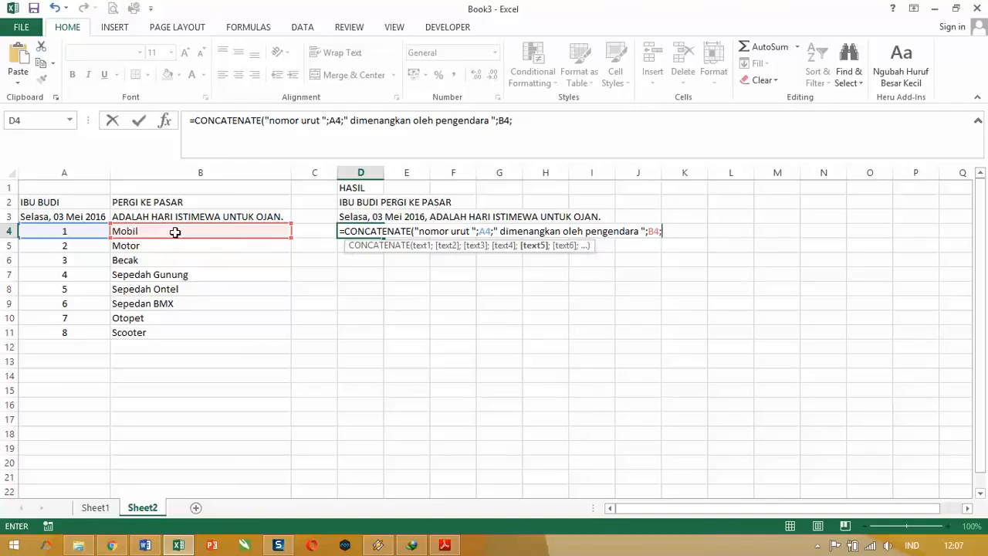
text("dengaa)
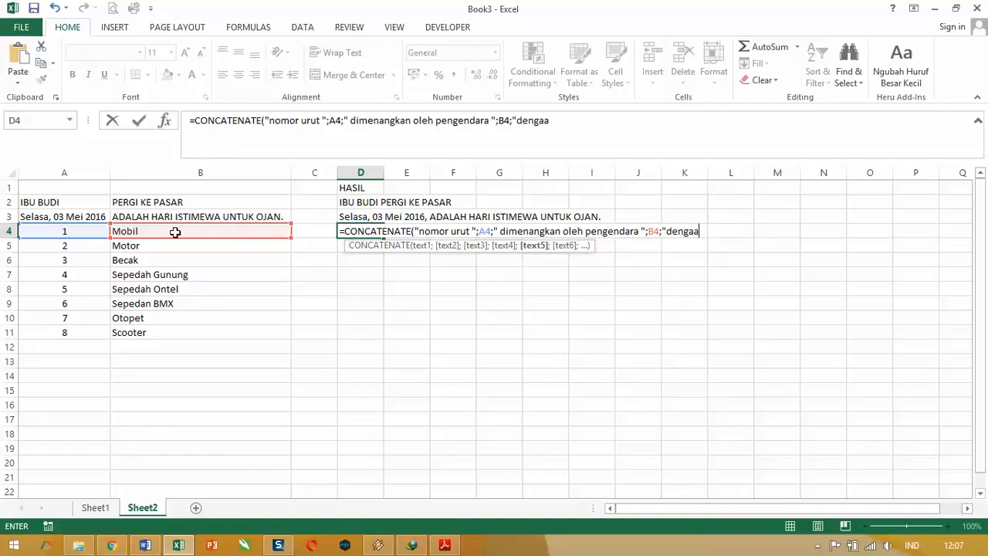
key(BackSpace)
key(BackSpace)
key(BackSpace)
key(BackSpace)
key(BackSpace)
key(BackSpace)
key(BackSpace)
text(" dengan ca)
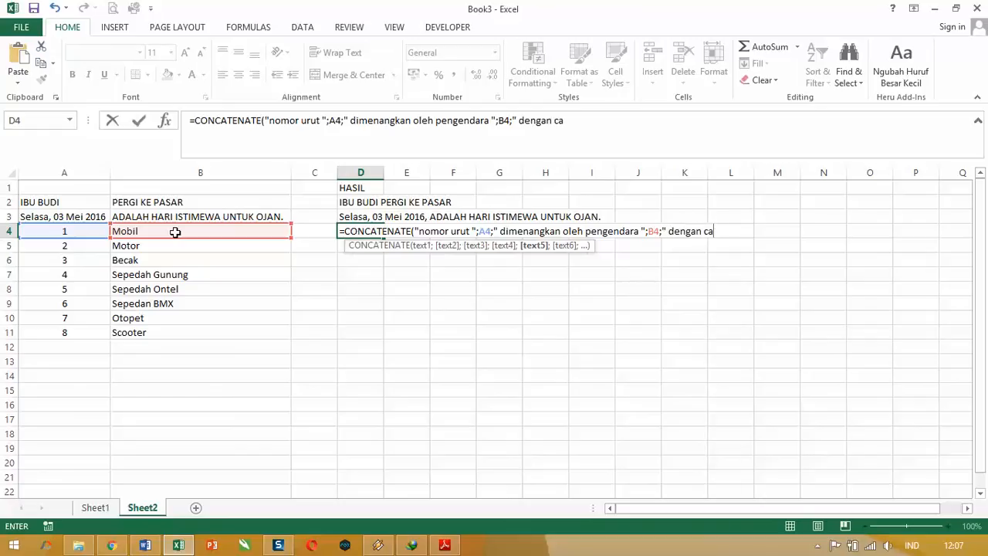
text(tatan wak)
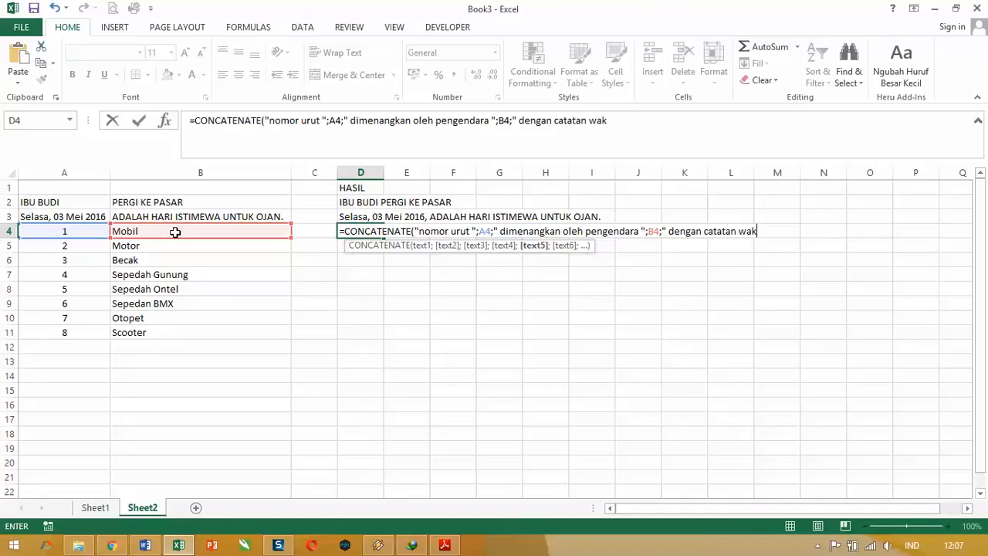
text(tu yang ideal)
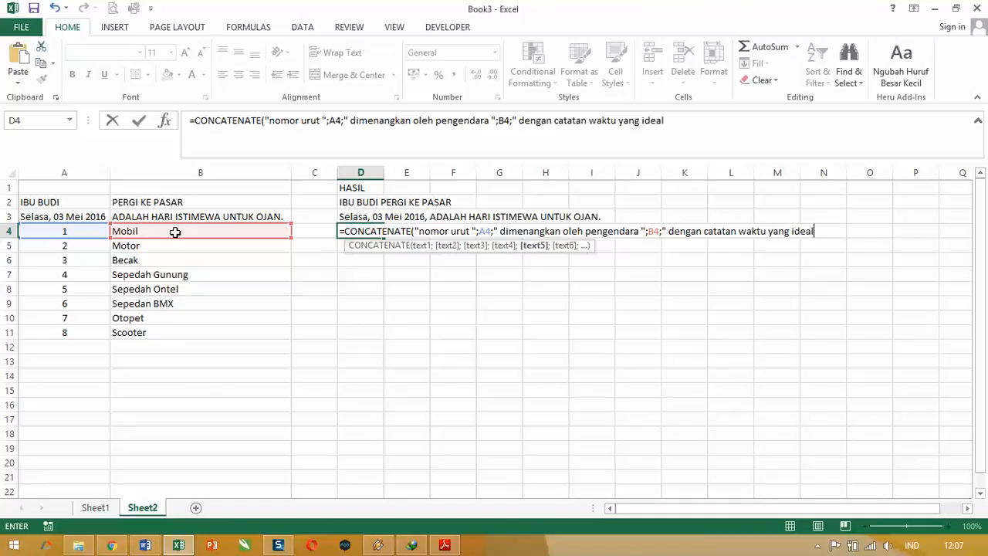
text( untuk ukuran )
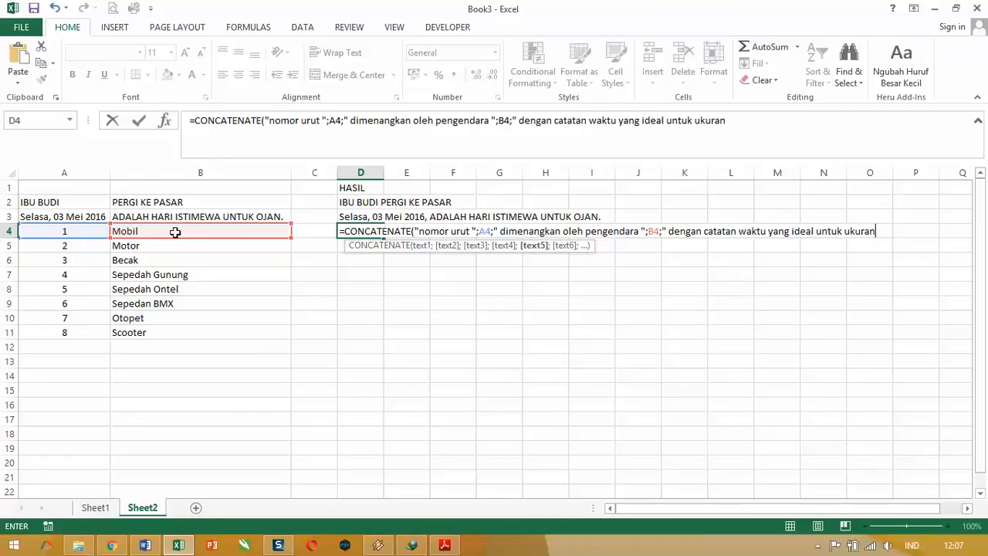
text(";)
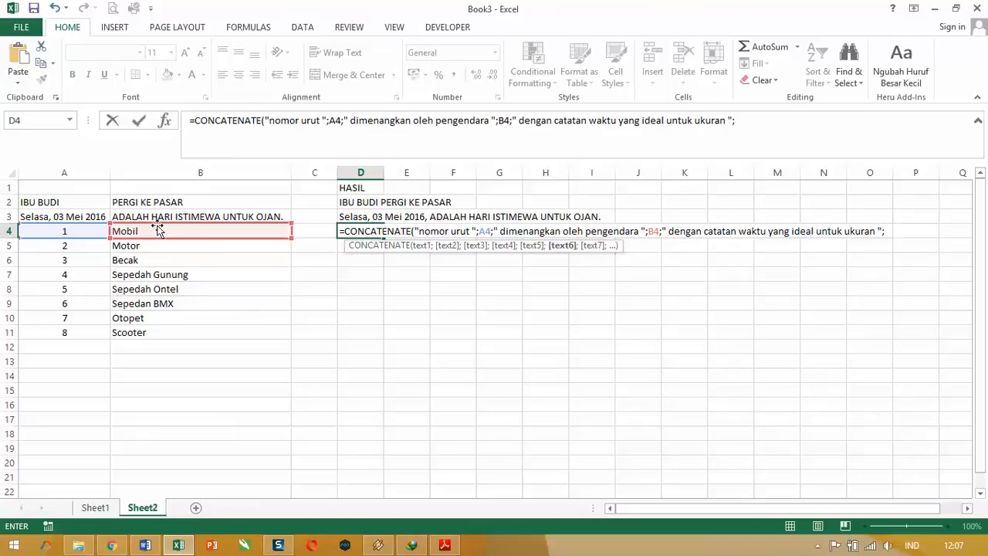
Step: Finish the D4 formula with a second reference to cell B4 and enter it
click(163, 232)
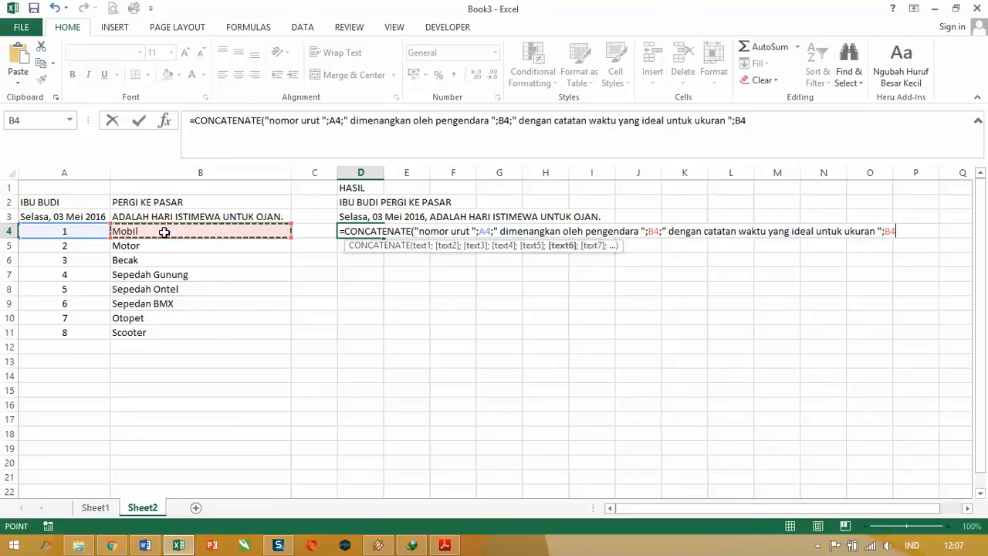
text())
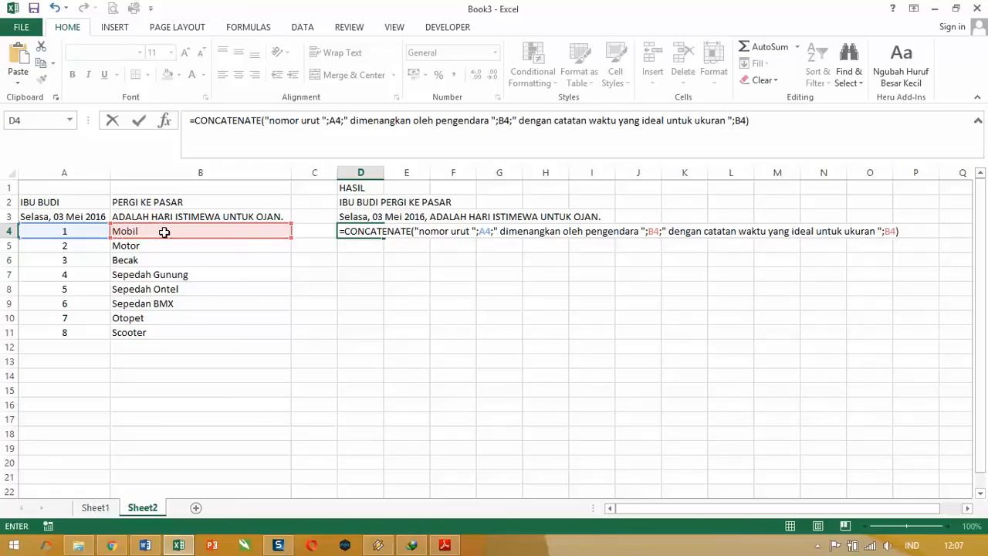
key(Return)
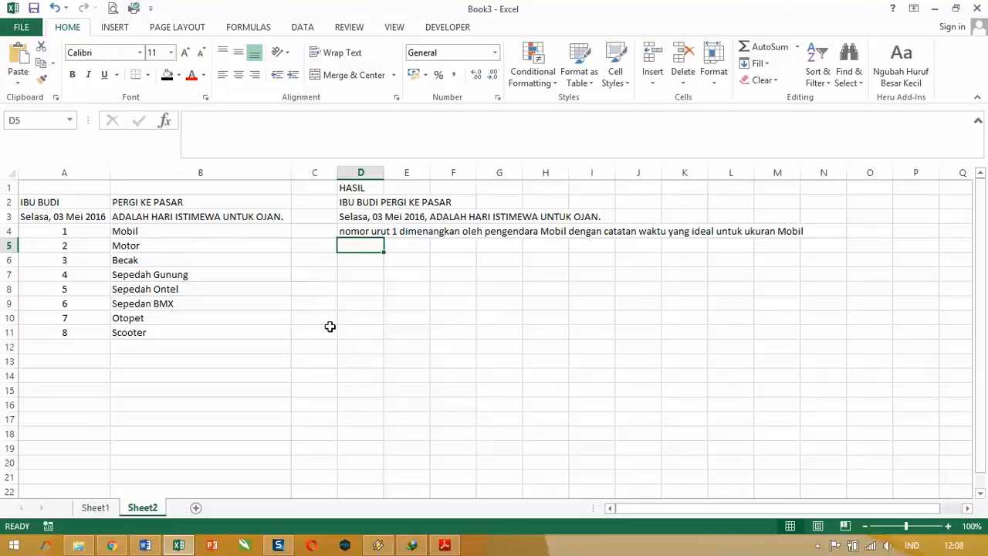
Step: Fill the CONCATENATE formula from D4 down to D11
click(360, 231)
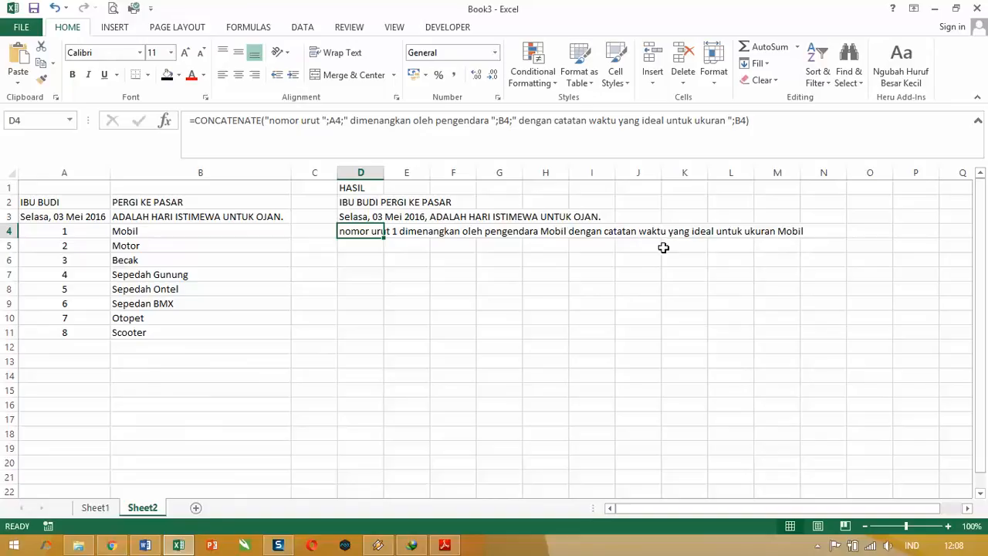
click(797, 231)
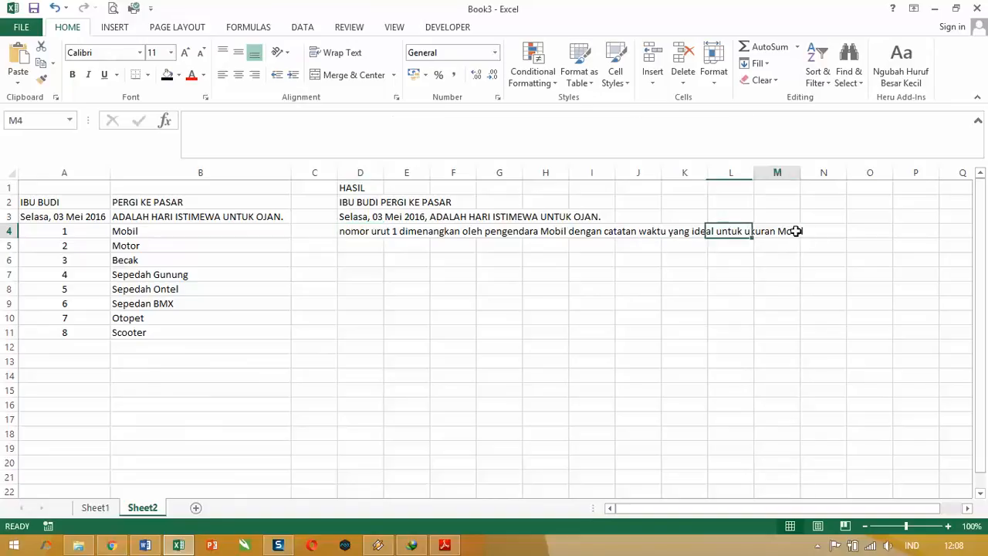
click(345, 231)
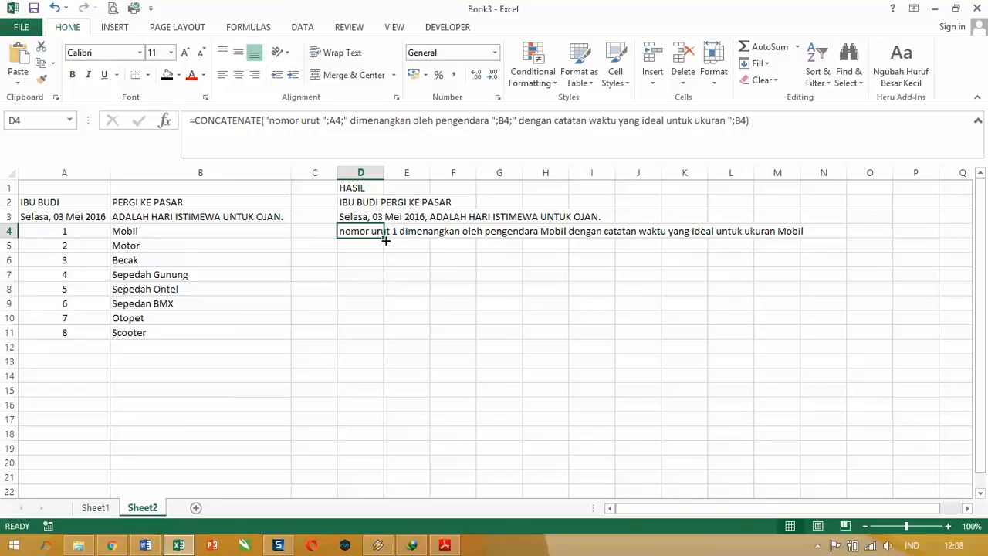
drag(385, 240, 385, 241)
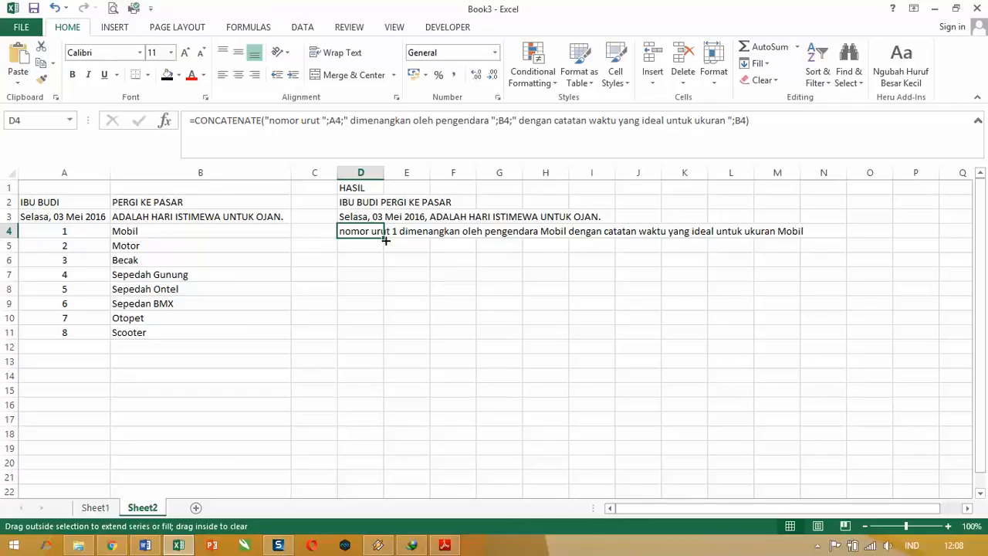
drag(385, 241, 386, 339)
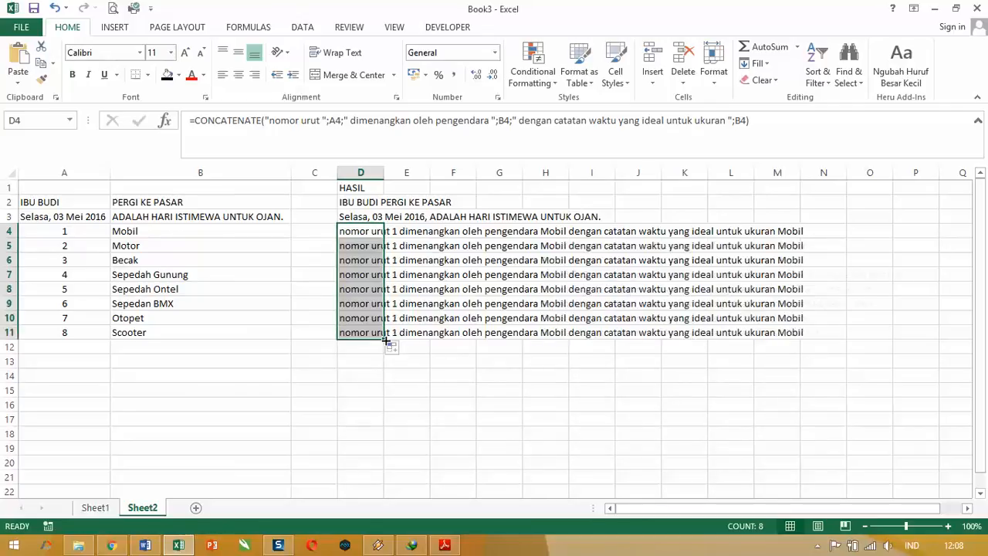
click(540, 452)
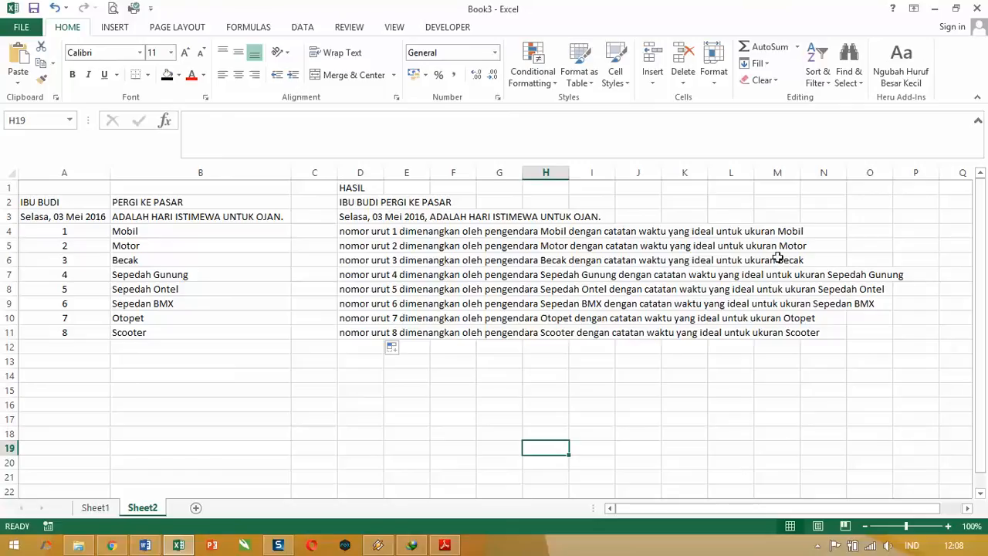
Step: Check the combined sentence in row 6 and the copied formula in D11
click(803, 261)
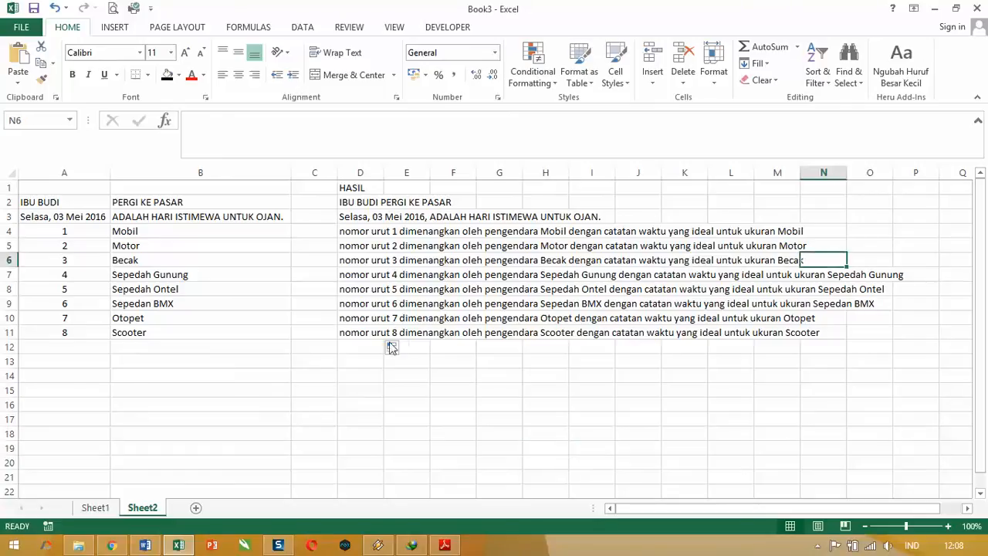
click(790, 262)
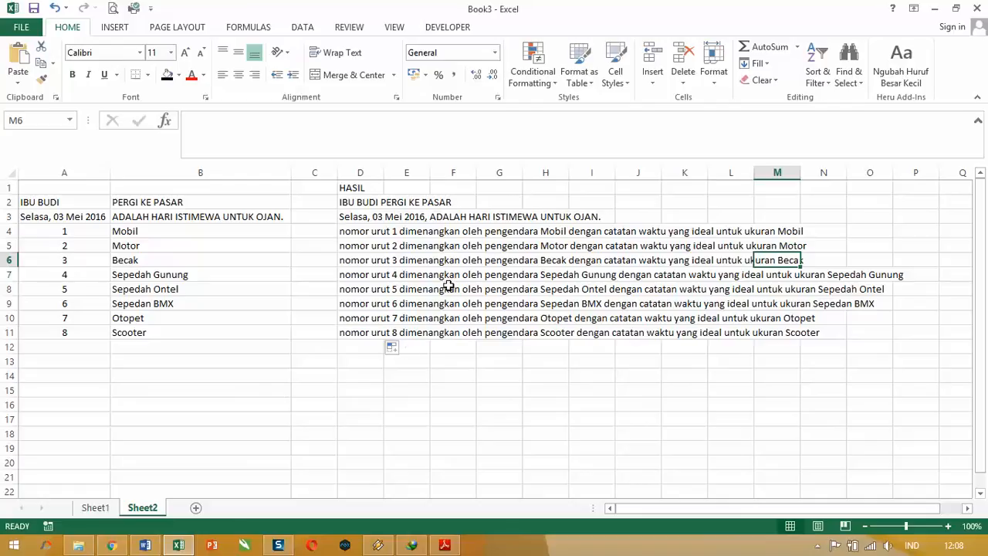
click(358, 333)
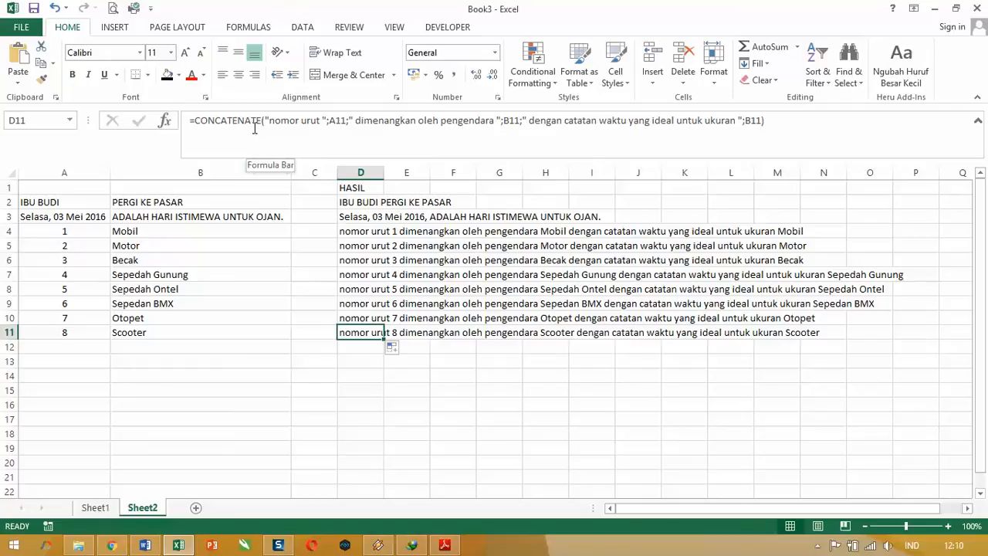
Step: Switch to the Word document OPENING VIDEO TUTORIAL PANDUAN OPS
key(alt+Tab)
key(alt+Tab)
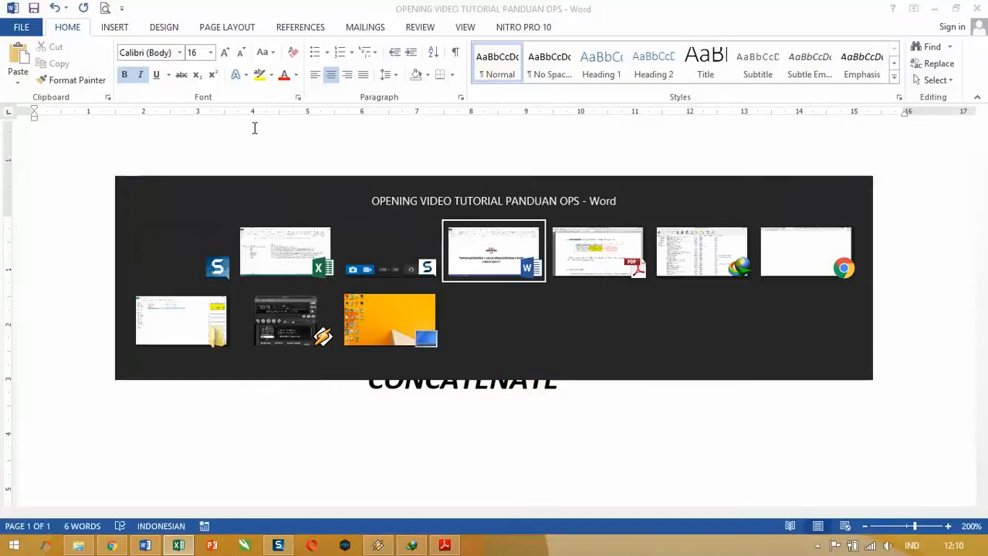